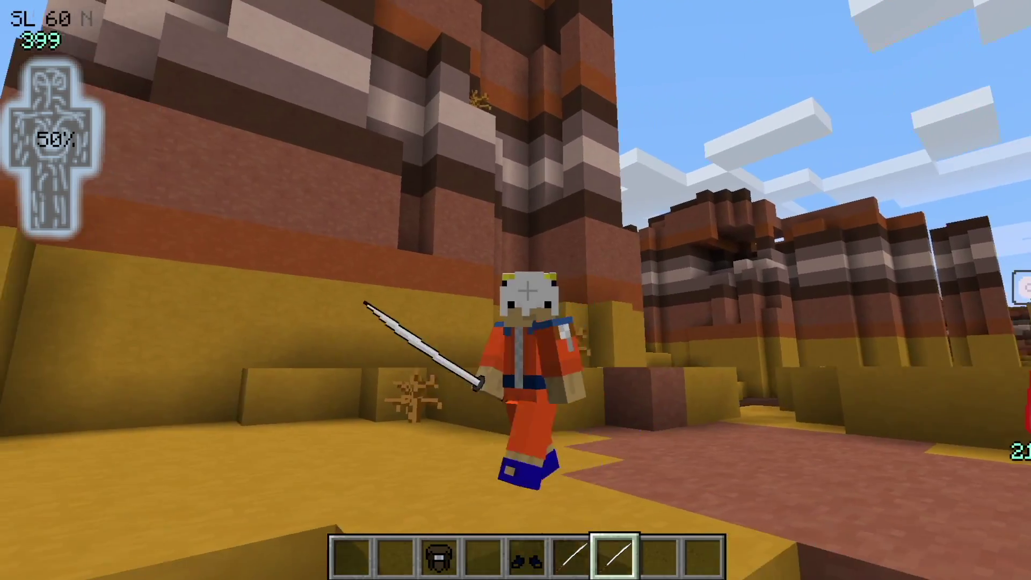
Search Google for 'naruto c' and open the 'Naruto C - JinGames' result
key("w")
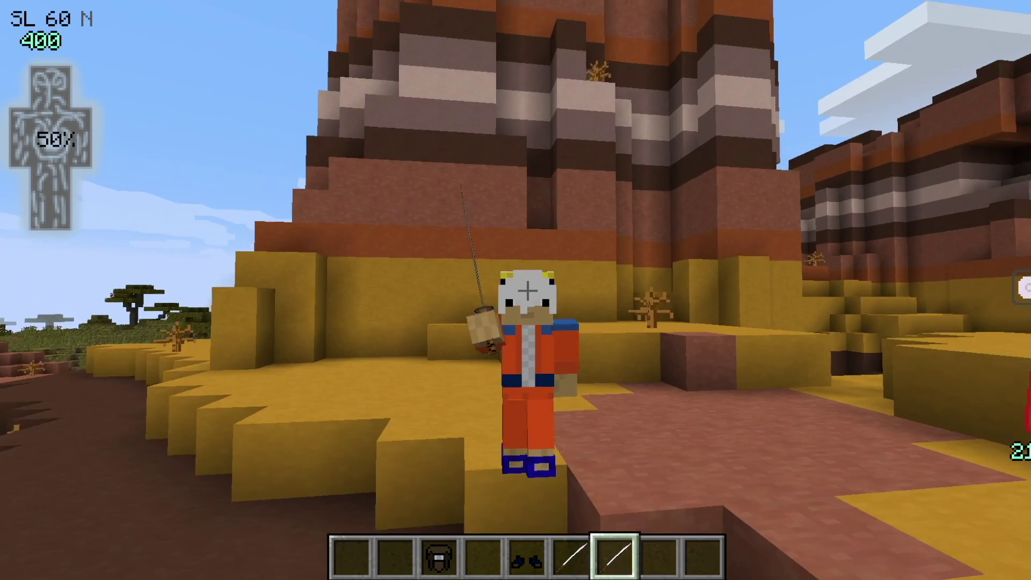
key("w")
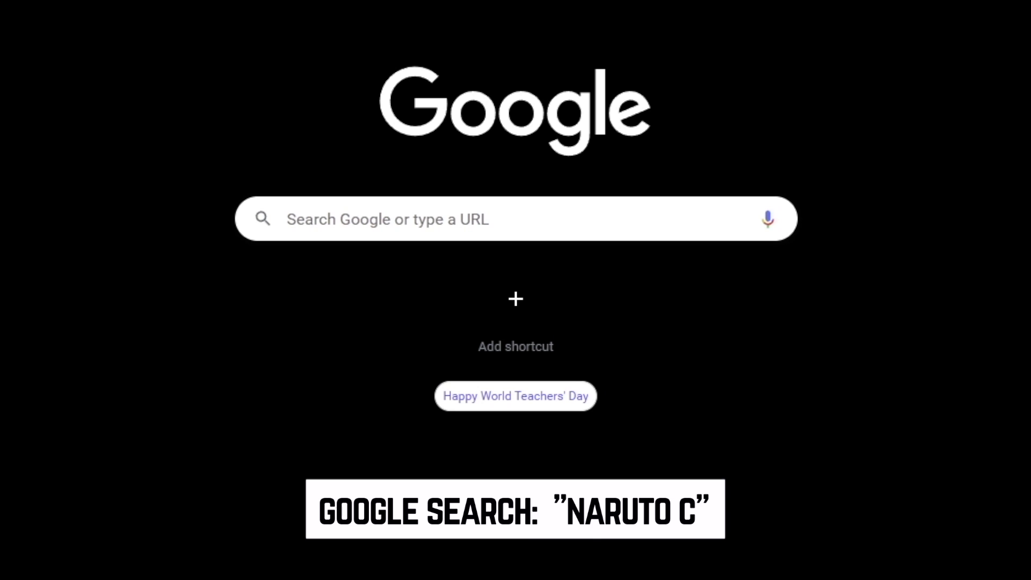
left_click(430, 212)
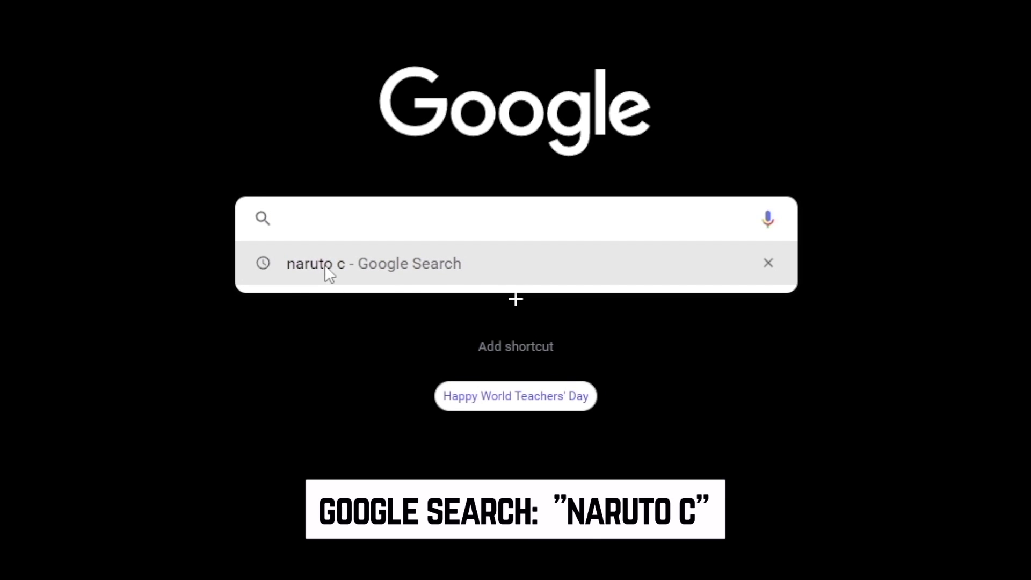
key("Down")
left_click(324, 264)
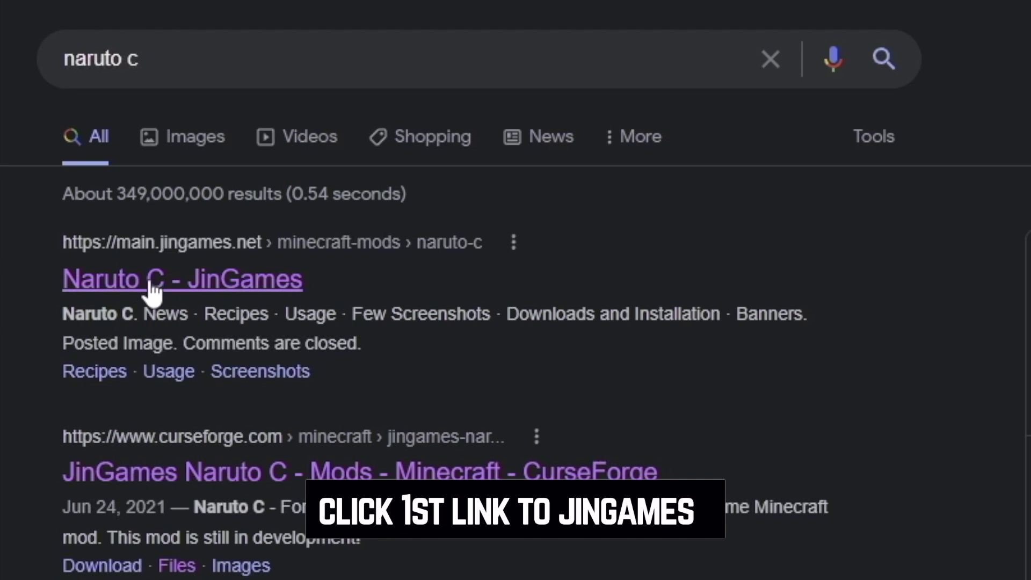
left_click(258, 280)
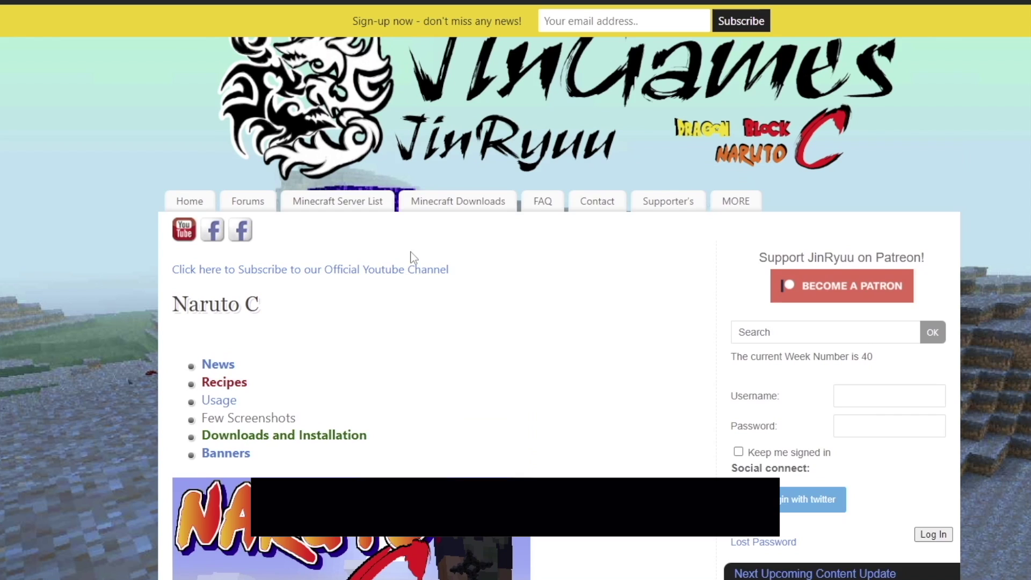
Open Naruto C's 'Downloads and Installation' page and scroll to its Download Links table
scroll(414, 257, "up", 1)
scroll(95, 227, "down", 1)
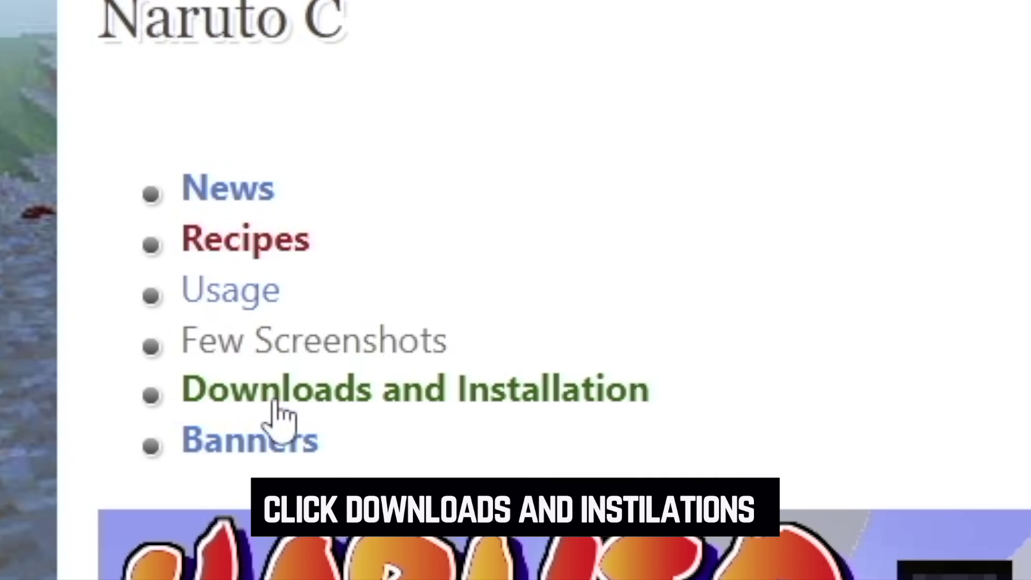
left_click(367, 397)
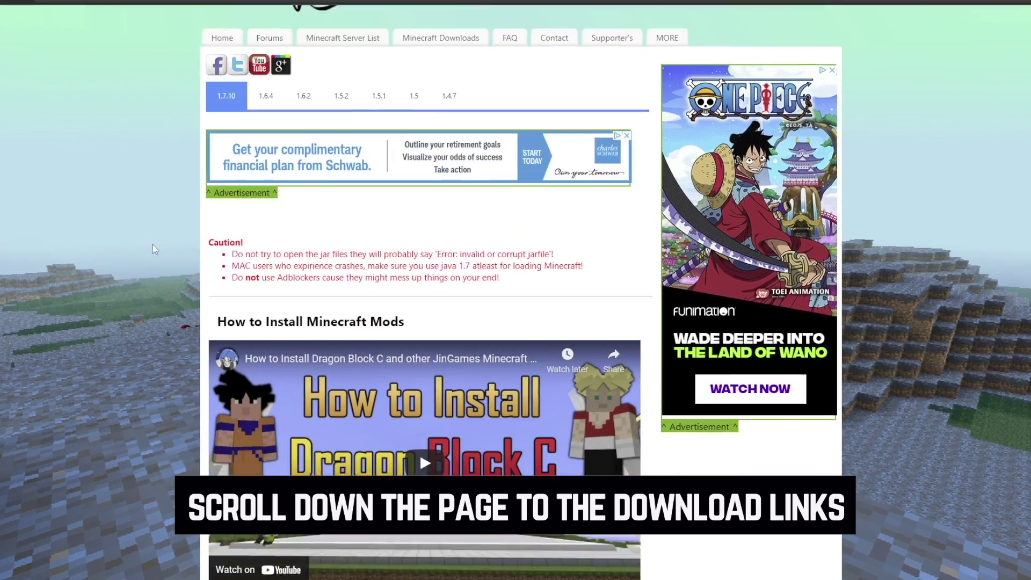
scroll(153, 243, "down", 15)
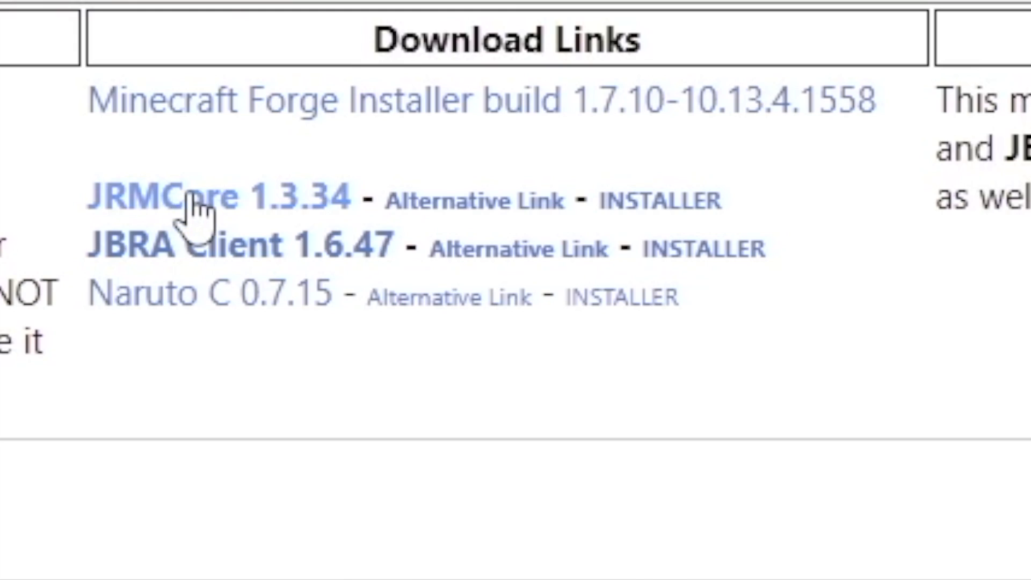
Download the JRMCore 1.3.34 jar and keep it despite the warning
left_click(189, 214)
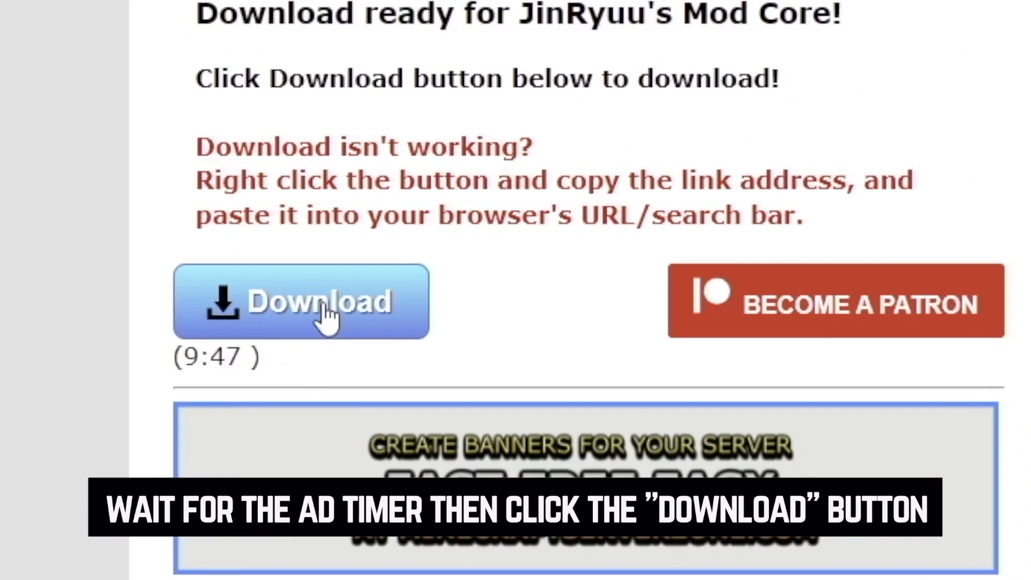
left_click(364, 408)
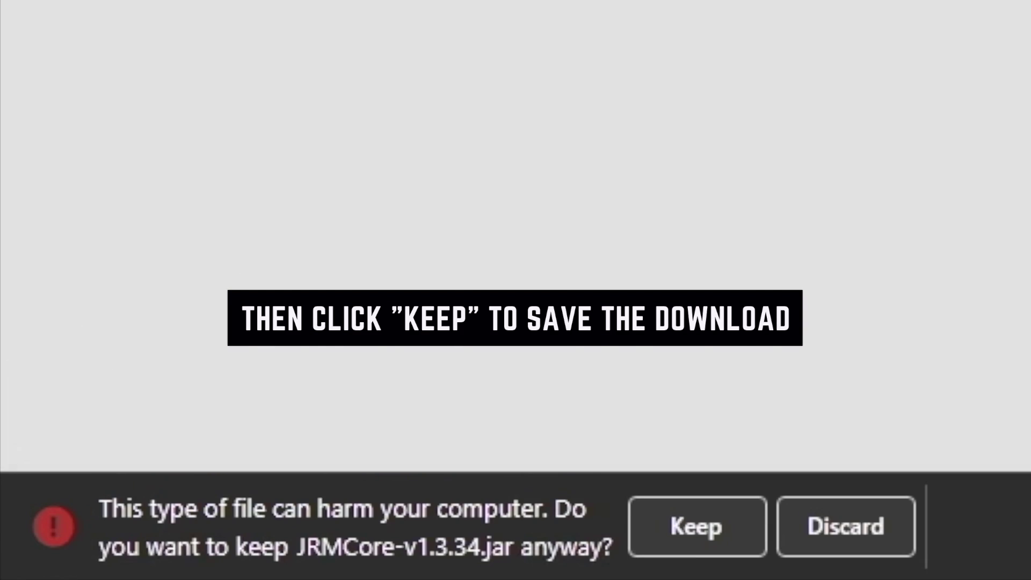
left_click(698, 529)
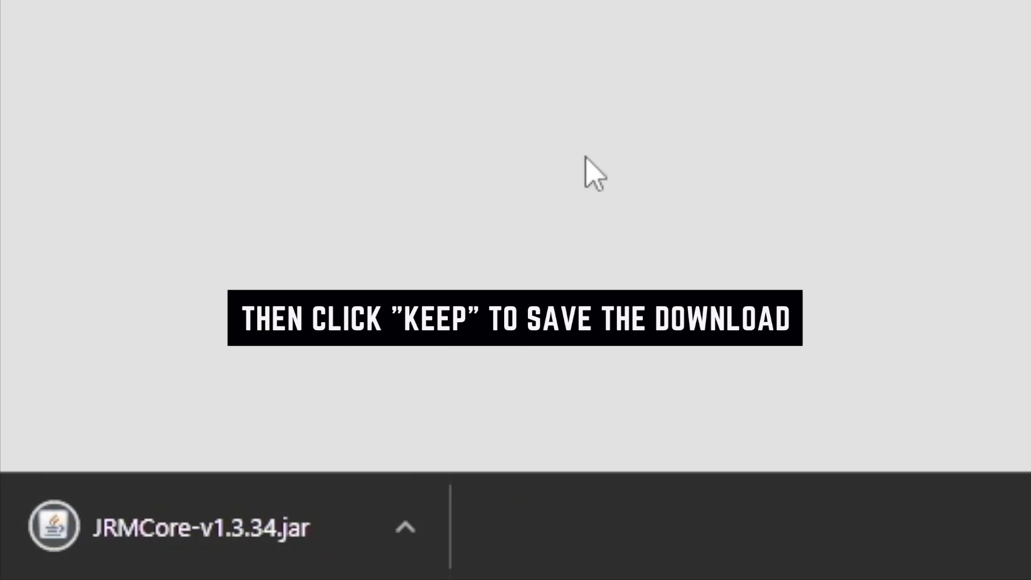
left_click(11, 28)
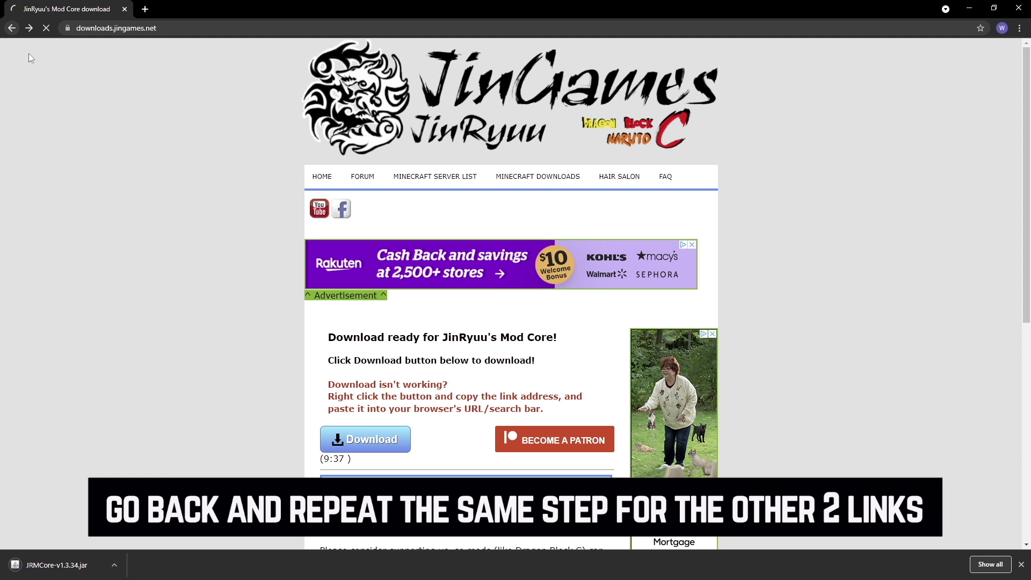
key("alt+Left")
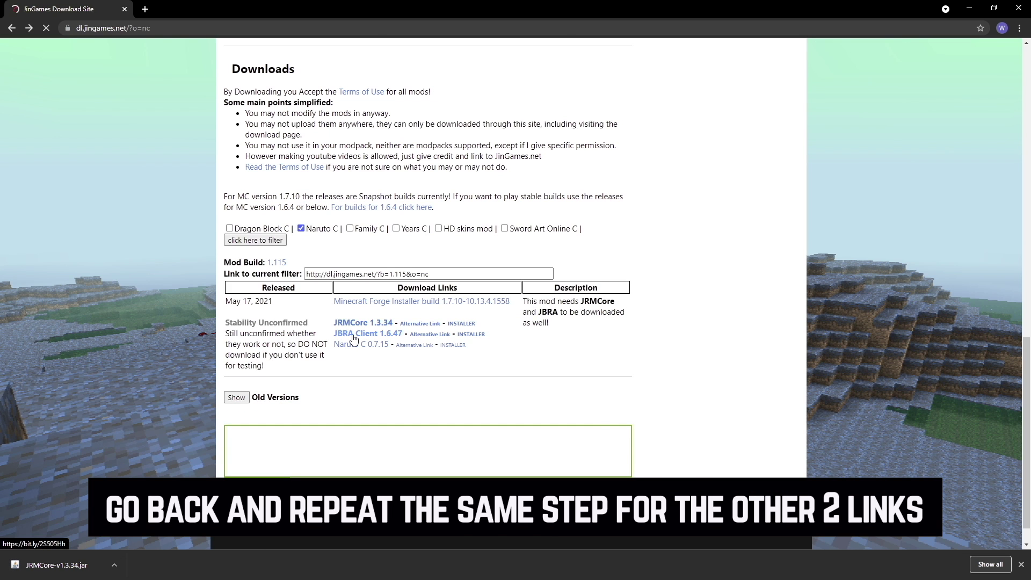
Download and keep JBRA Client 1.6.47 allowing multiple downloads, then start the Naruto C 0.7.15 download
left_click(353, 339)
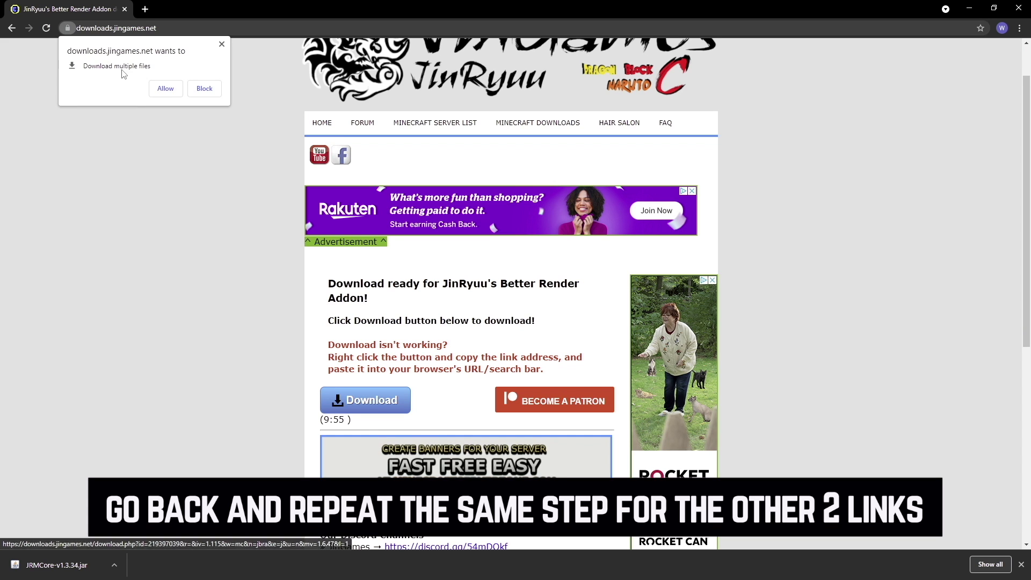
left_click(166, 88)
left_click(204, 565)
key("alt+Left")
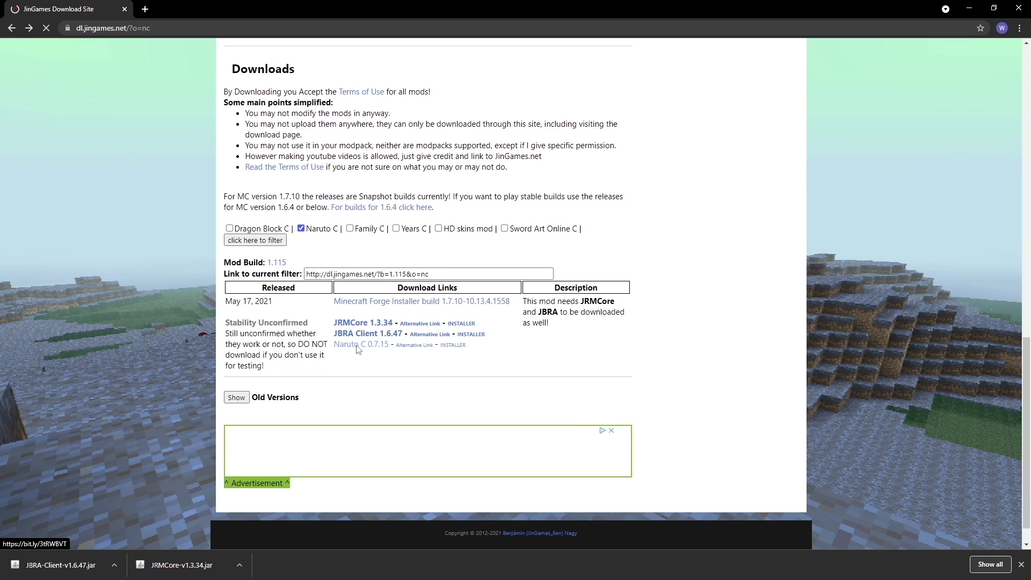
left_click(358, 346)
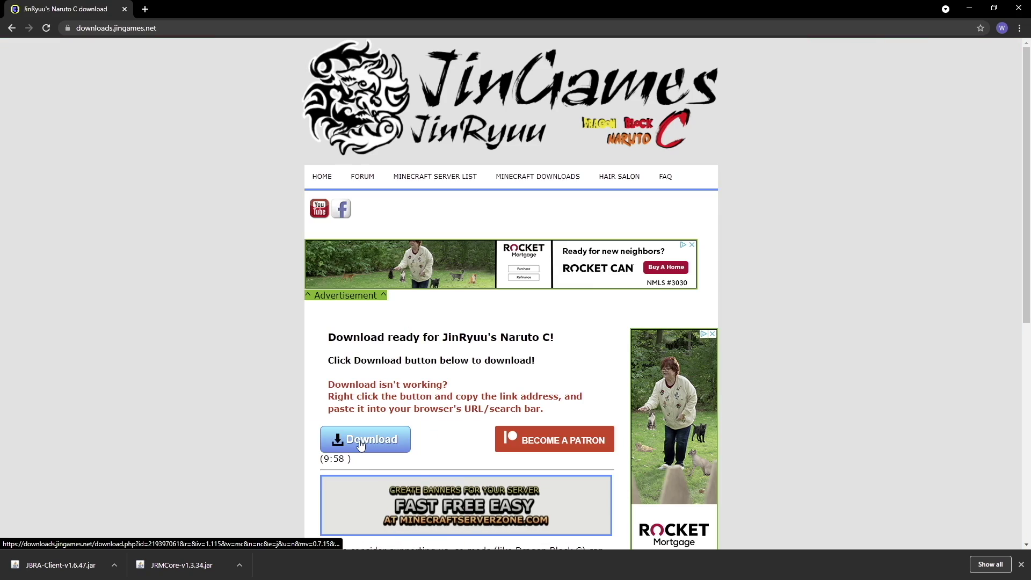
left_click(360, 441)
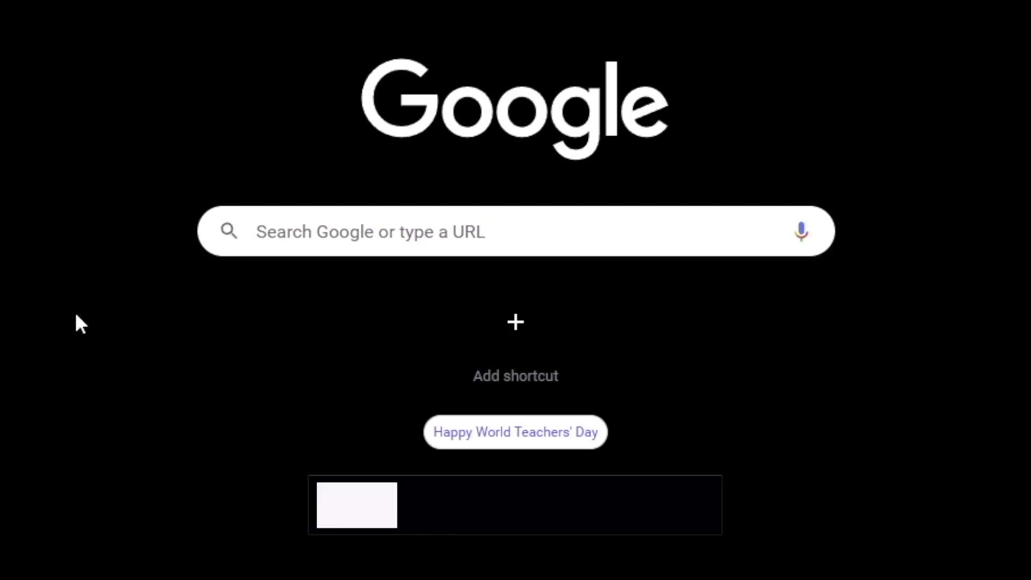
Search Google for 'forge 1.7.10' and open 'Downloads for Minecraft Forge - MC 1.7.10'
left_click(317, 233)
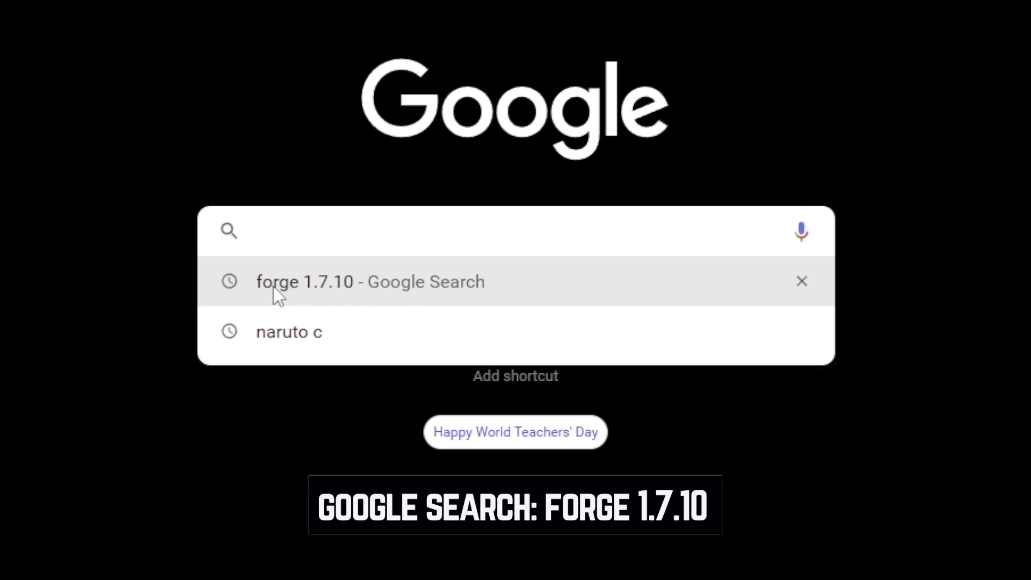
left_click(329, 294)
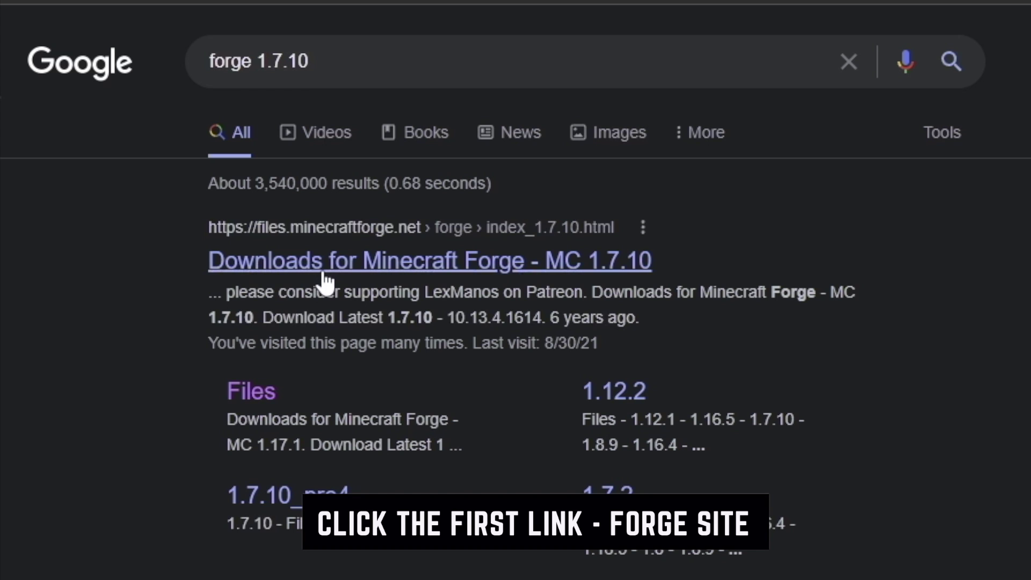
left_click(323, 267)
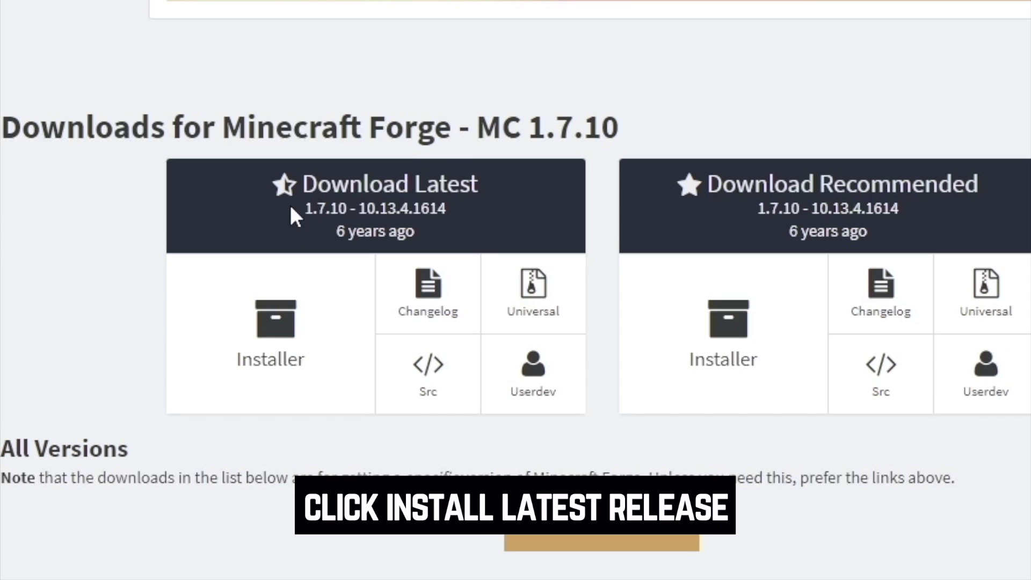
Download the latest Forge 10.13.4.1614 installer, skipping the ad and keeping the jar
left_click(271, 330)
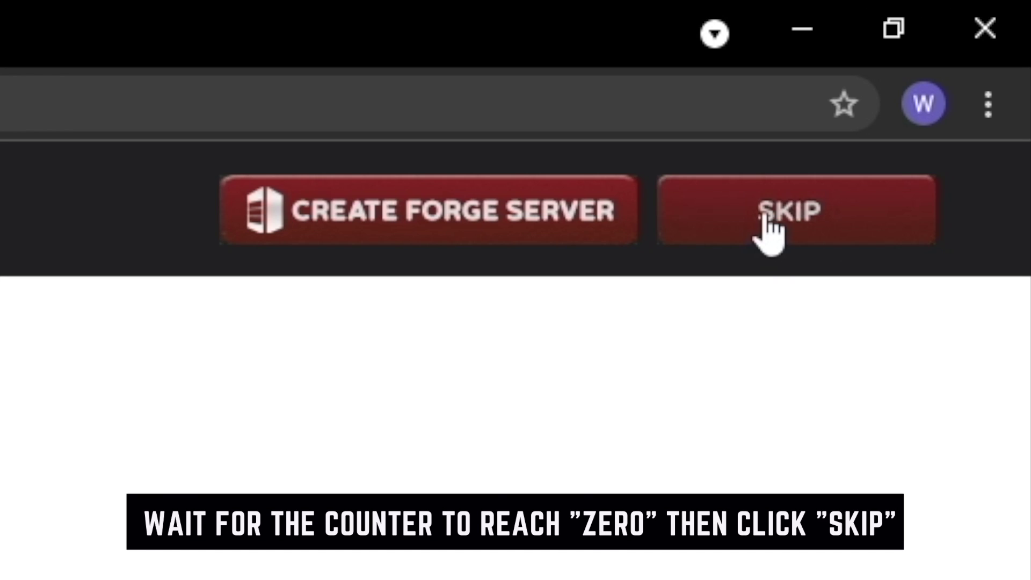
left_click(767, 233)
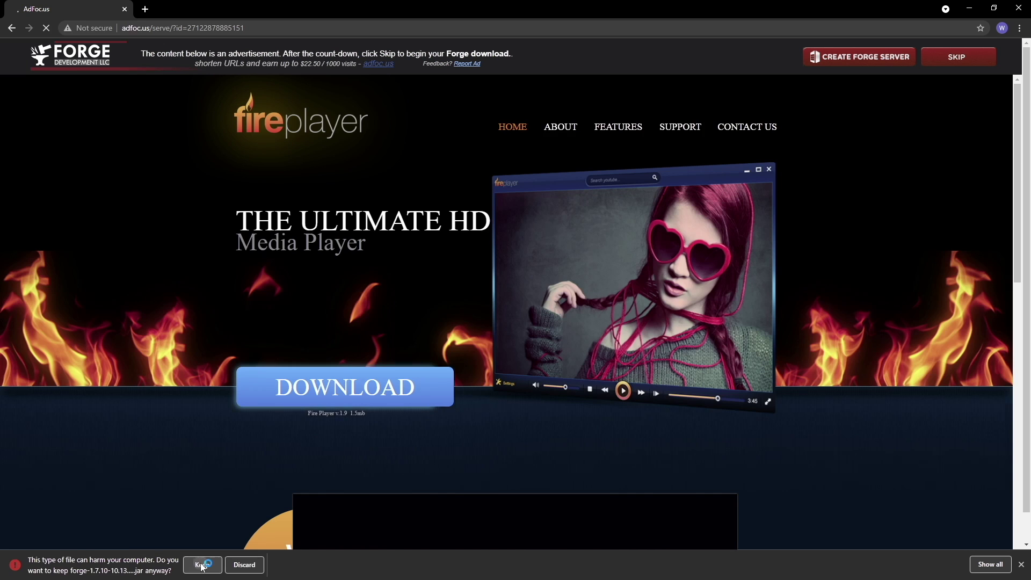
left_click(730, 526)
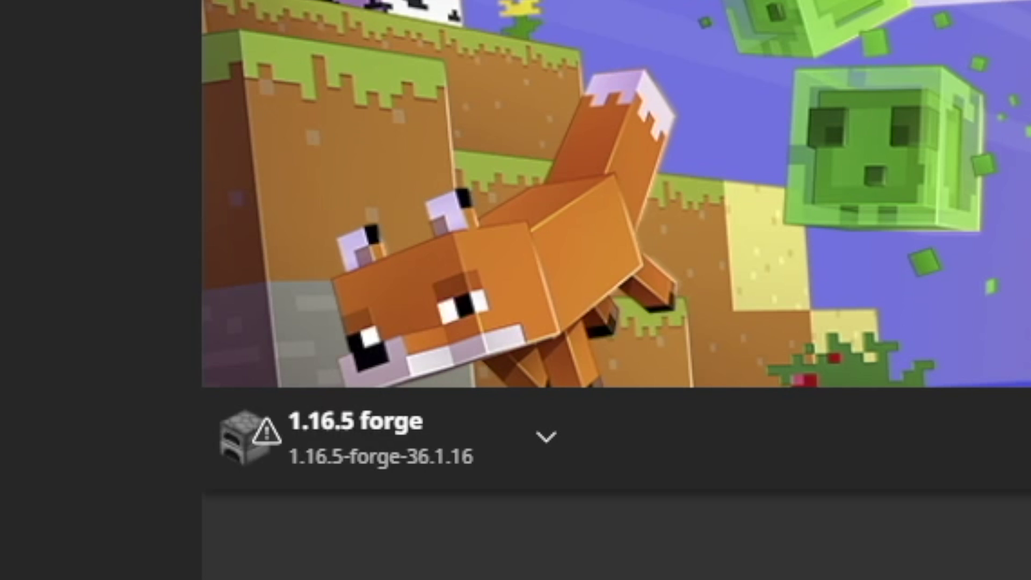
Switch the launcher's selected profile from 1.16.5 forge to '1.7' (release 1.7.10)
left_click(546, 436)
scroll(345, 214, "down", 5)
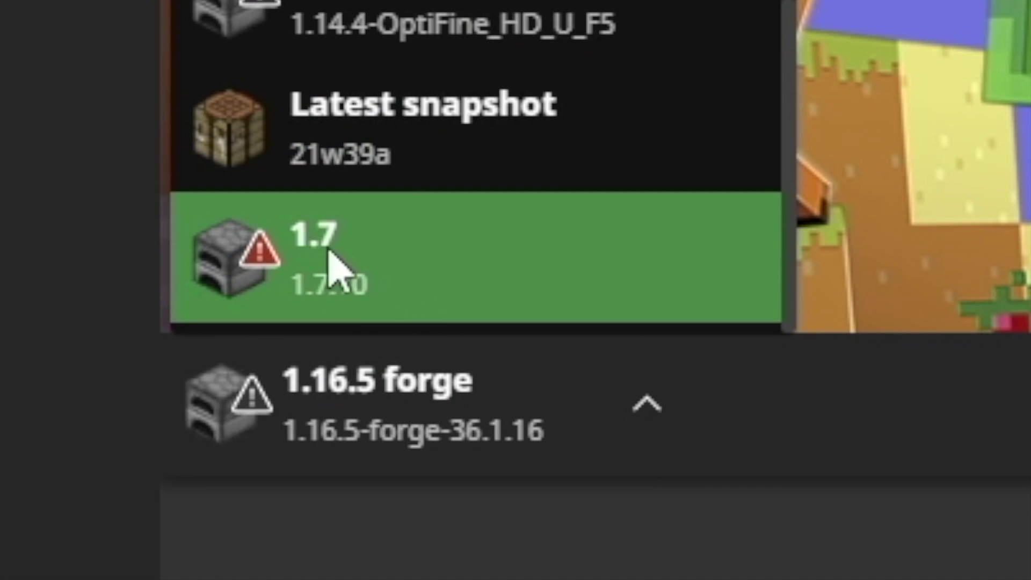
left_click(331, 263)
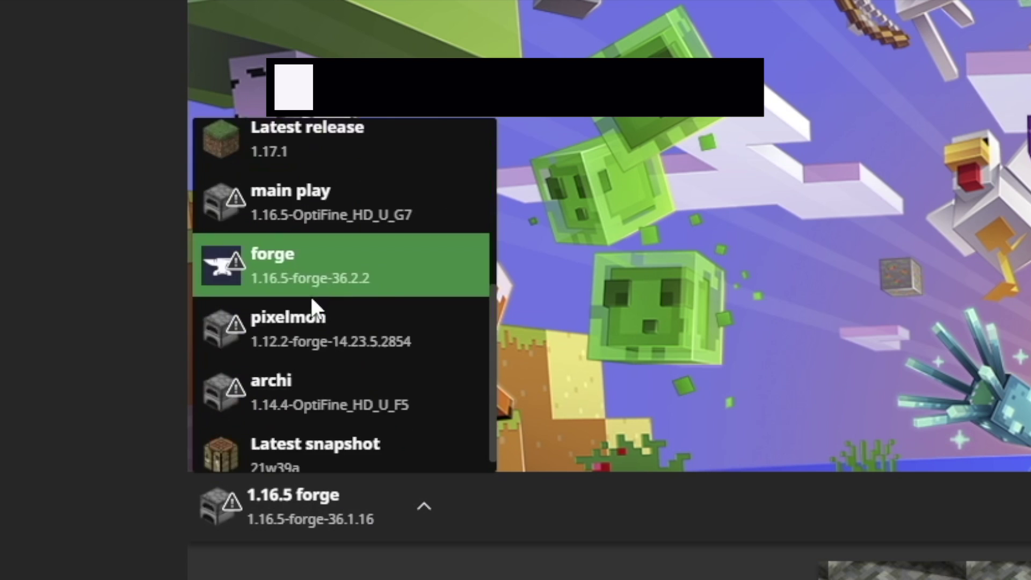
scroll(306, 268, "up", 5)
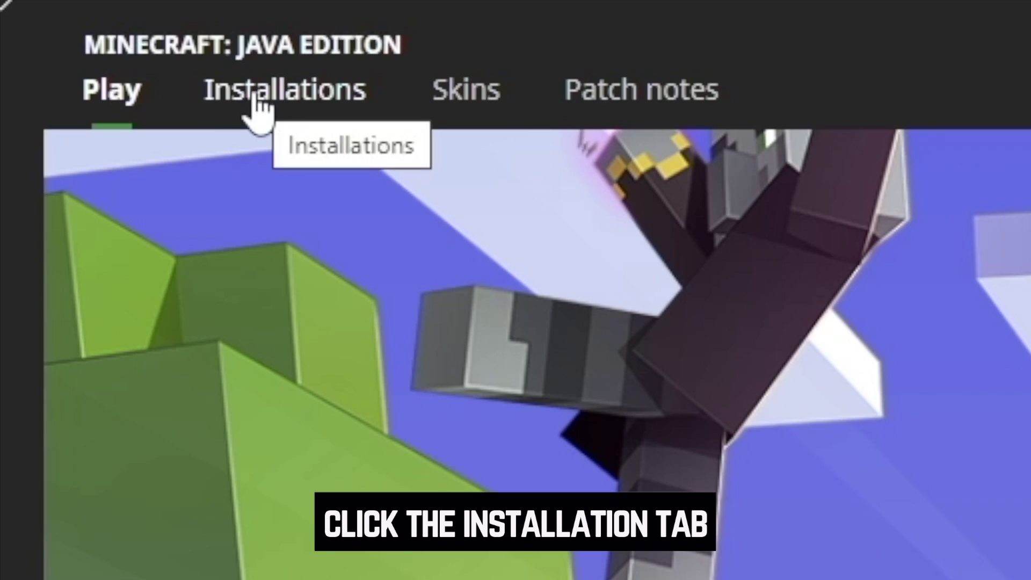
Add a new installation named 1.7 using release 1.7.10 in the Installations list
left_click(257, 102)
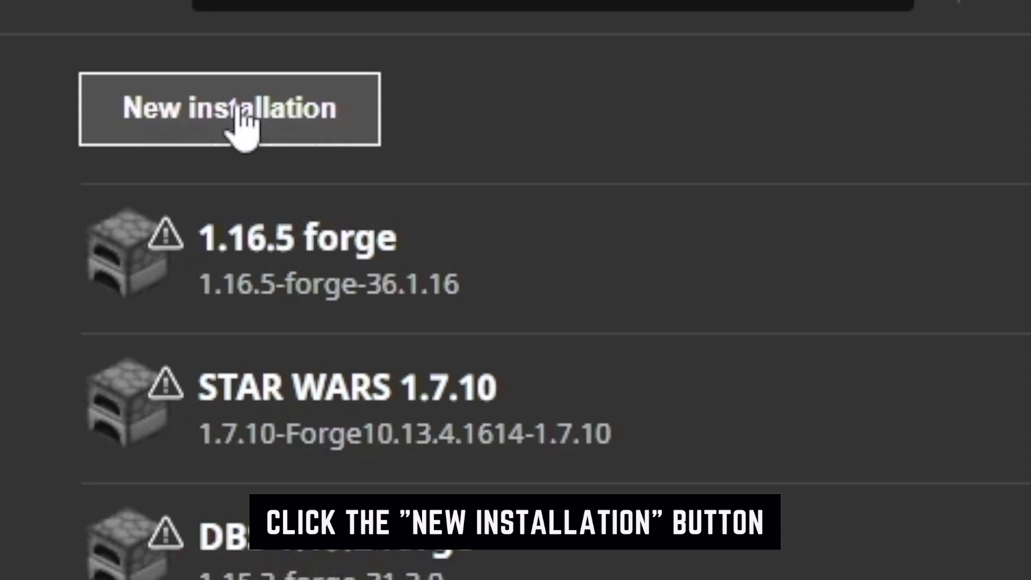
left_click(242, 115)
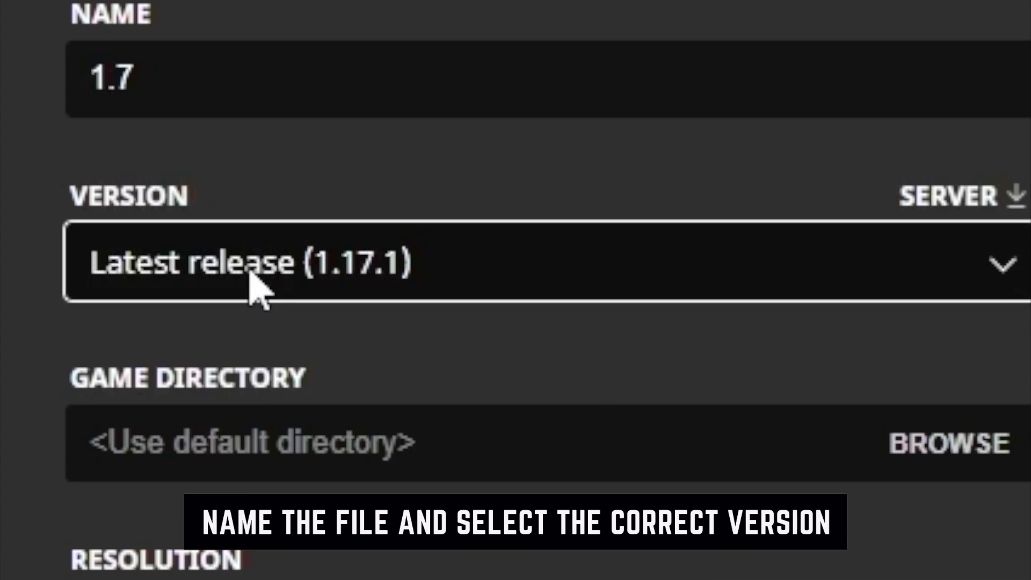
left_click(387, 275)
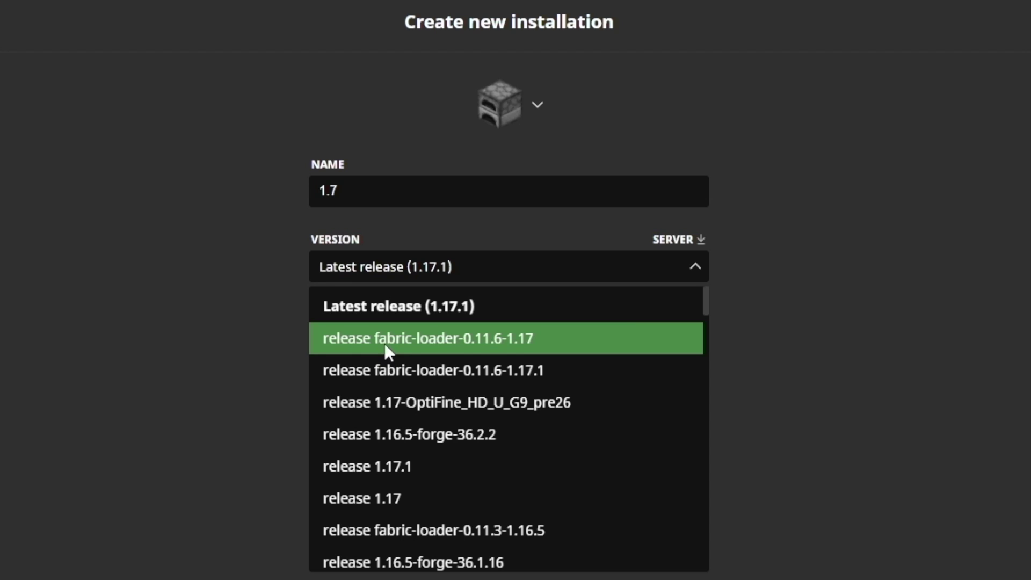
scroll(378, 380, "down", 10)
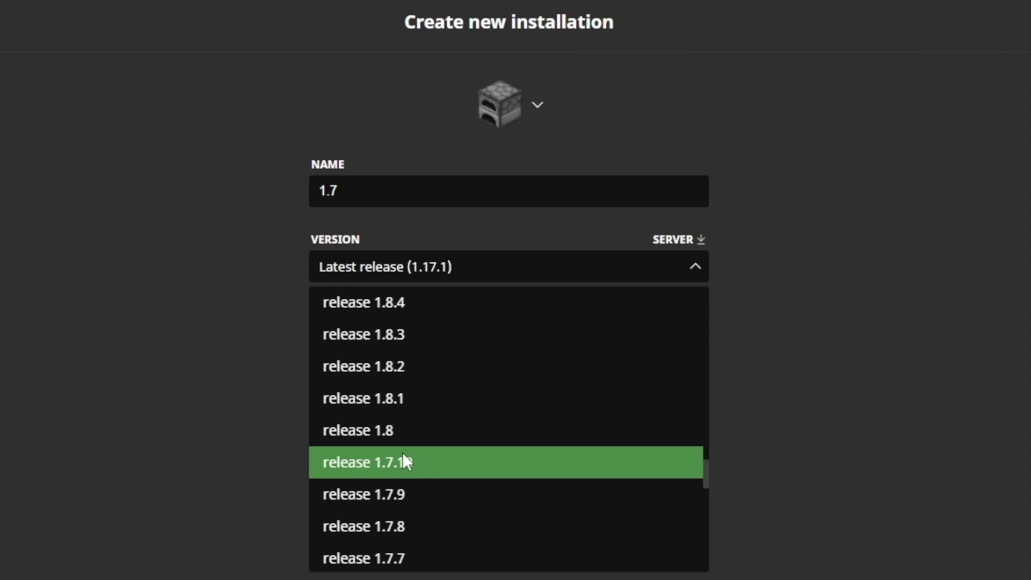
scroll(404, 462, "down", 2)
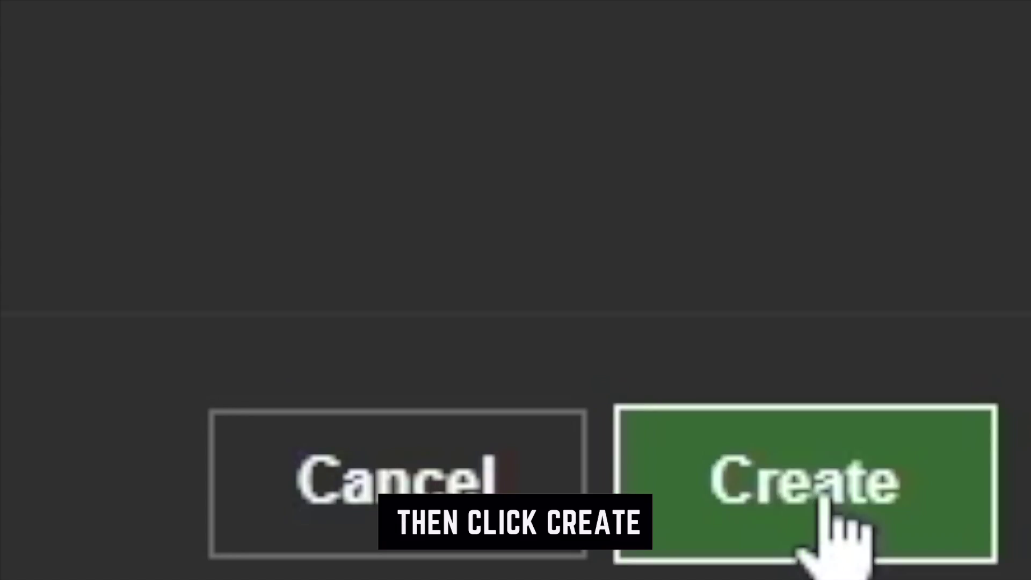
left_click(828, 541)
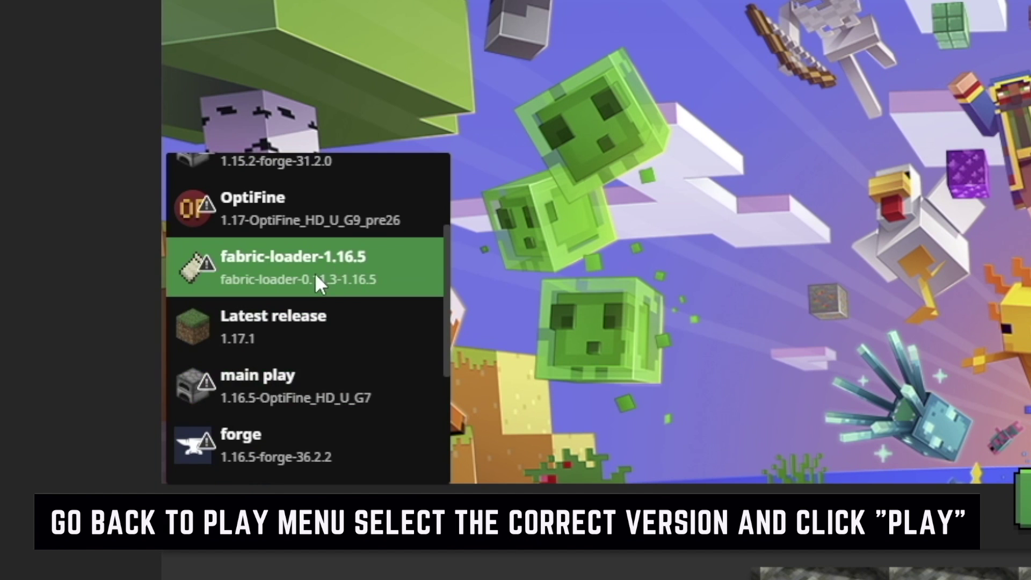
Launch the 1.7 installation and accept the old-version safety warning
scroll(290, 322, "down", 4)
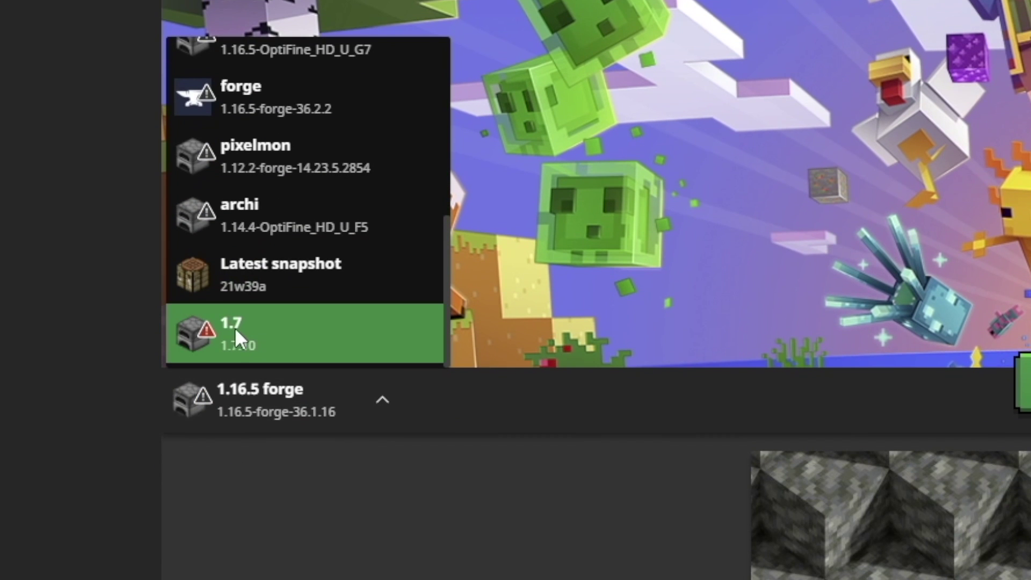
left_click(234, 327)
left_click(534, 391)
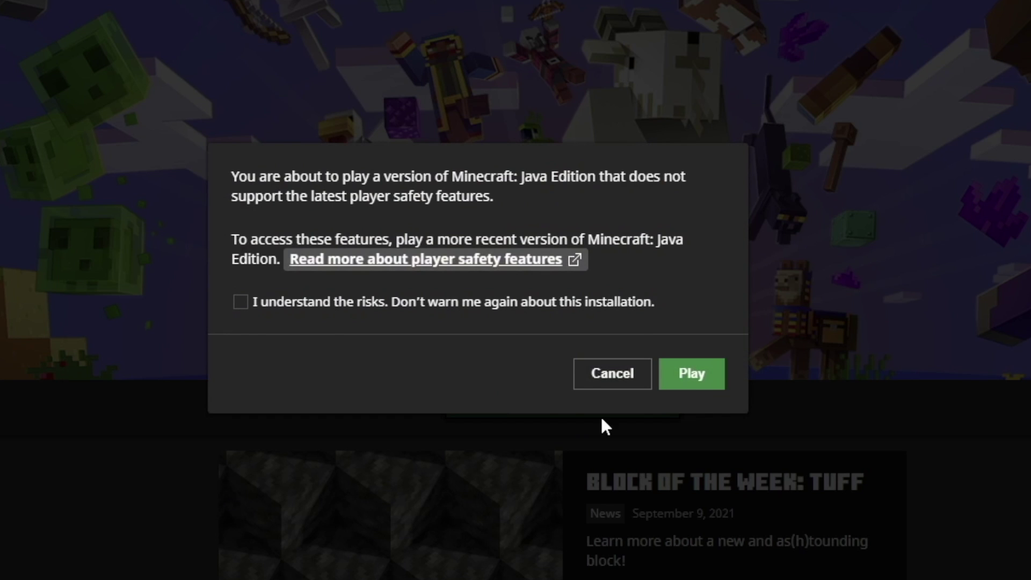
left_click(692, 376)
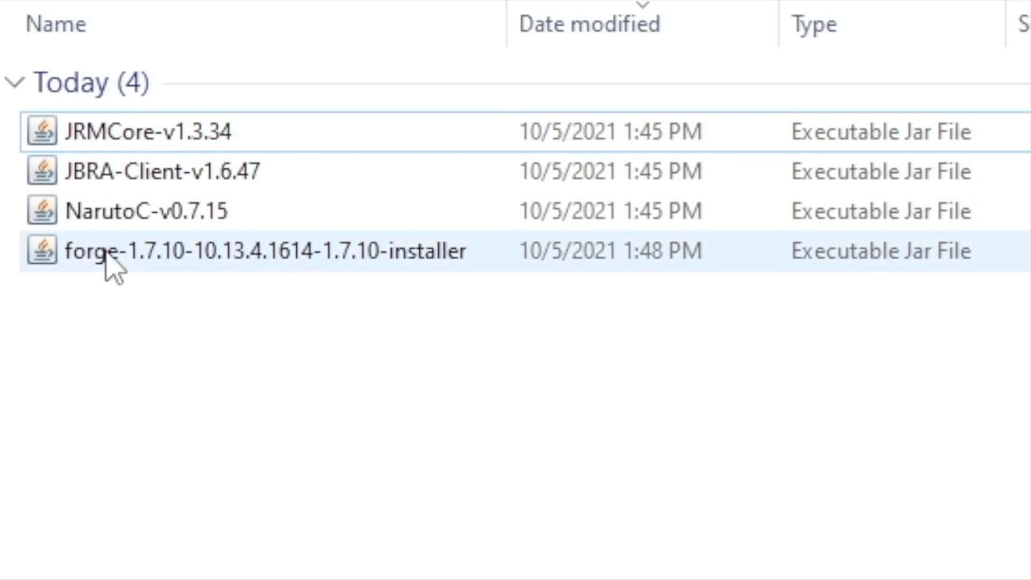
Open the forge-1.7.10 installer jar in Downloads with Java(TM) Platform SE binary
left_click(104, 271)
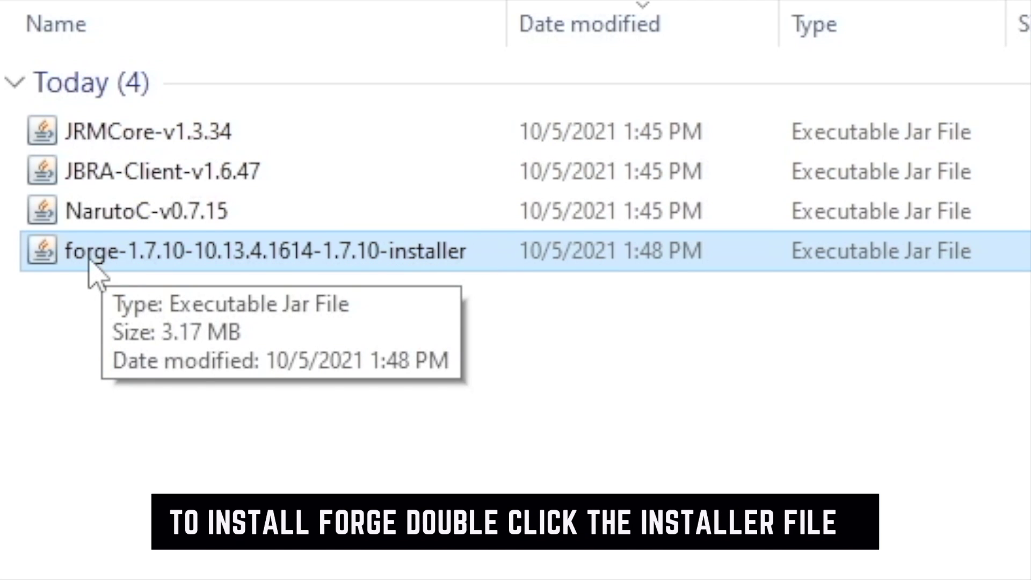
right_click(70, 255)
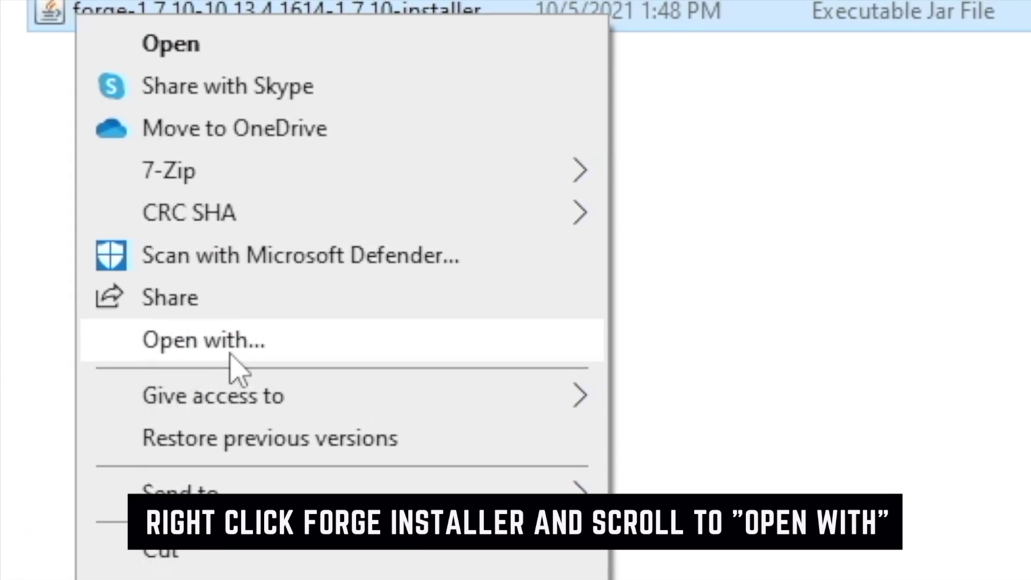
left_click(228, 353)
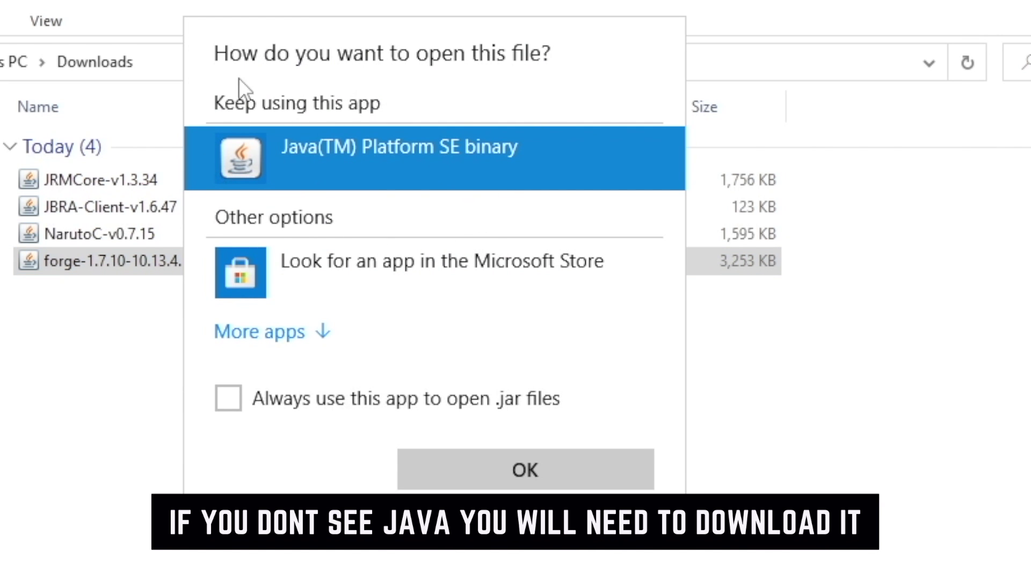
left_click(529, 462)
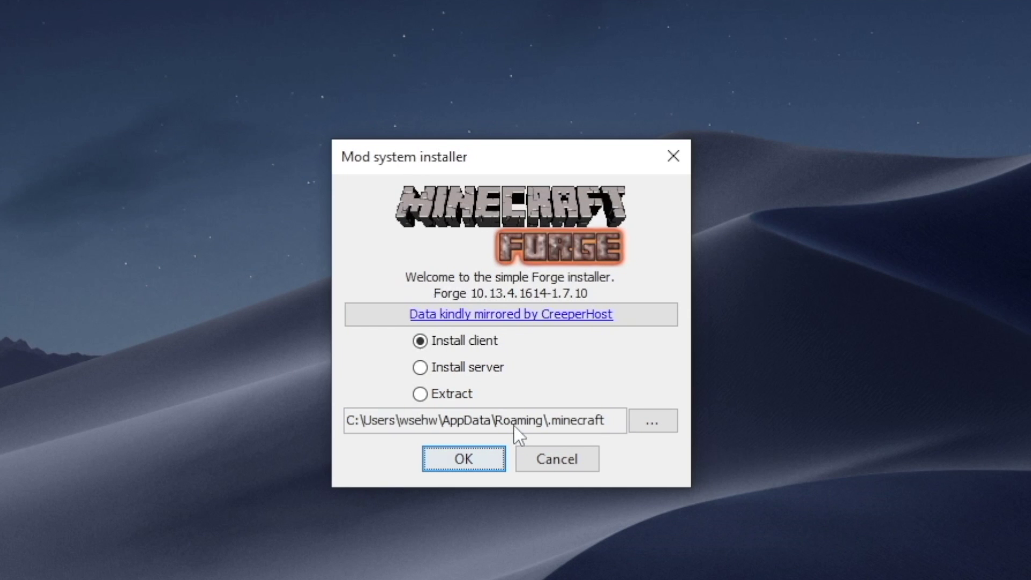
Confirm Install client with the default .minecraft path to add the Forge 10.13.4.1614 profile
left_click(446, 465)
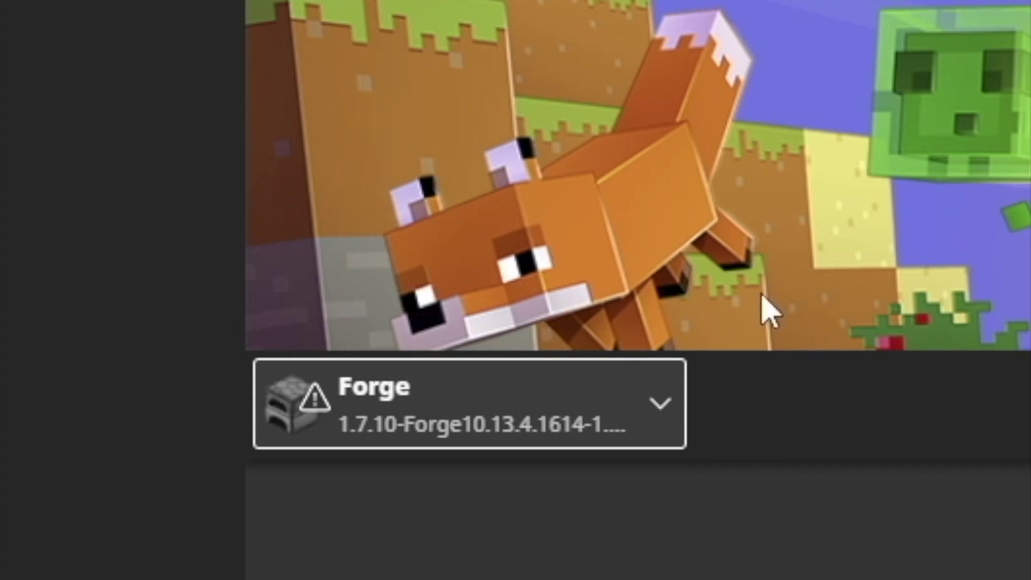
Start a new launcher installation and name it '1.7.10 forge!'
mouse_move(352, 449)
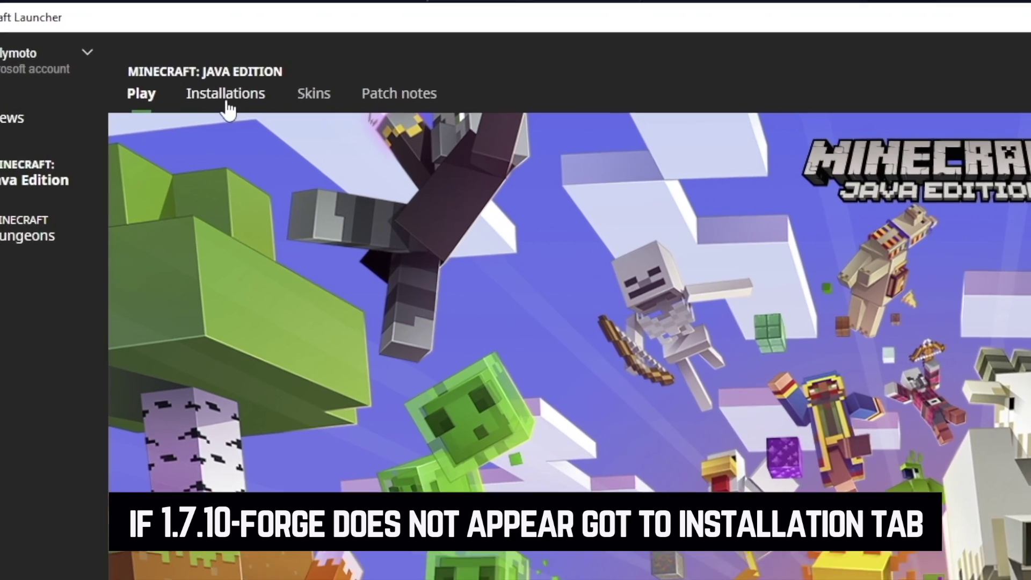
left_click(228, 103)
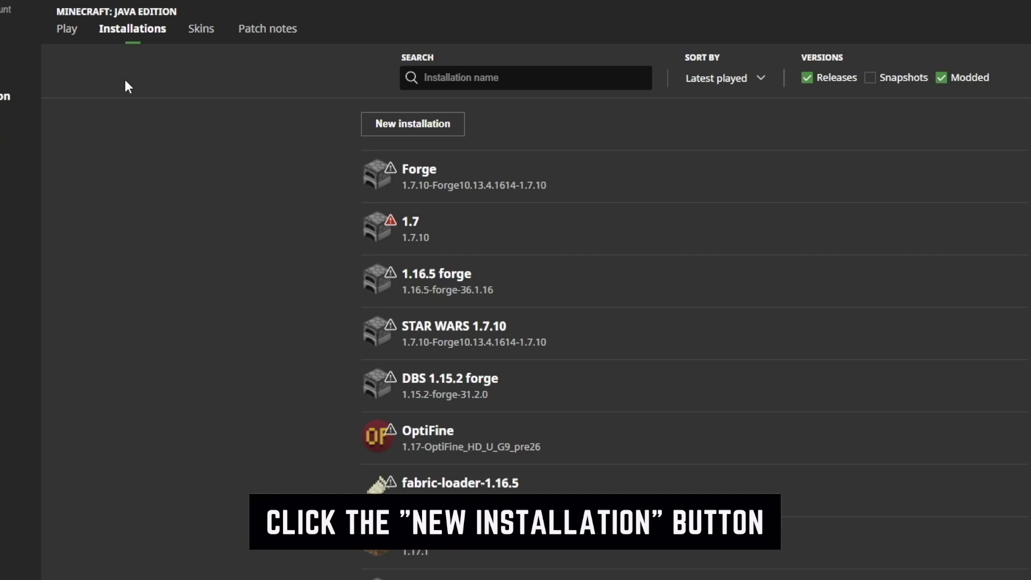
left_click(455, 143)
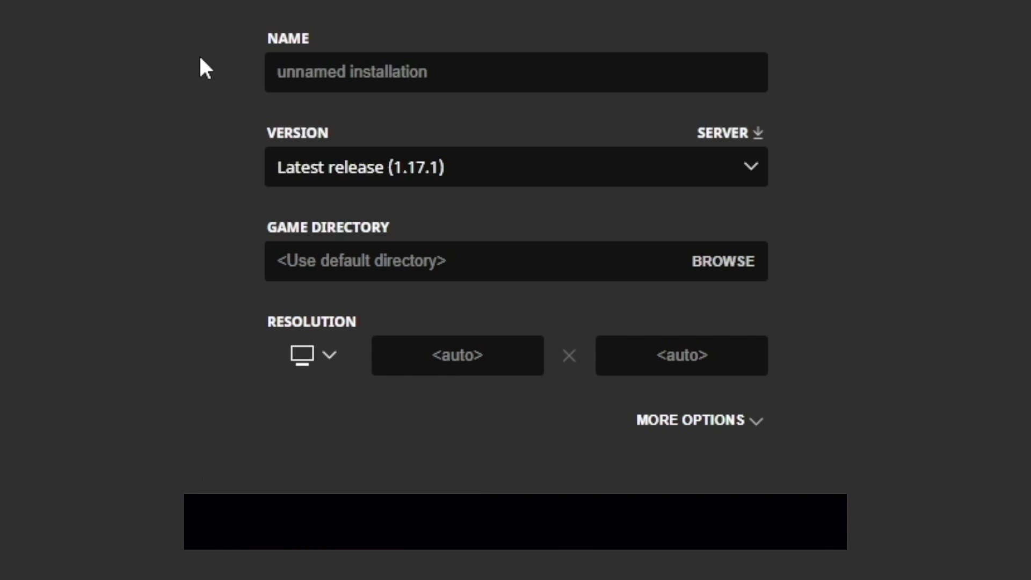
left_click(376, 75)
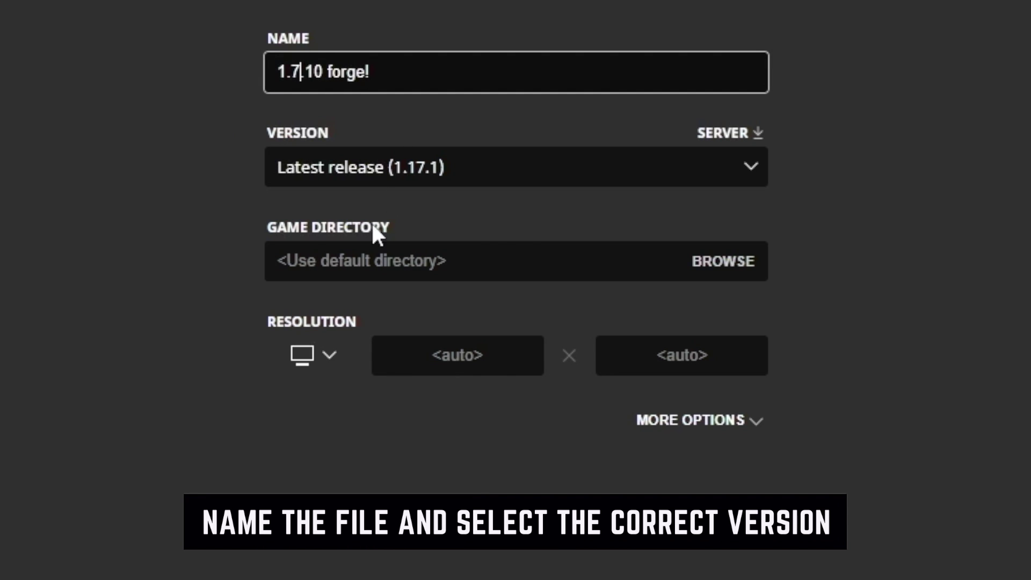
Set its version to release 1.7.10-Forge10.13.4.1614-1.7.10, create it, and return to Play
left_click(413, 176)
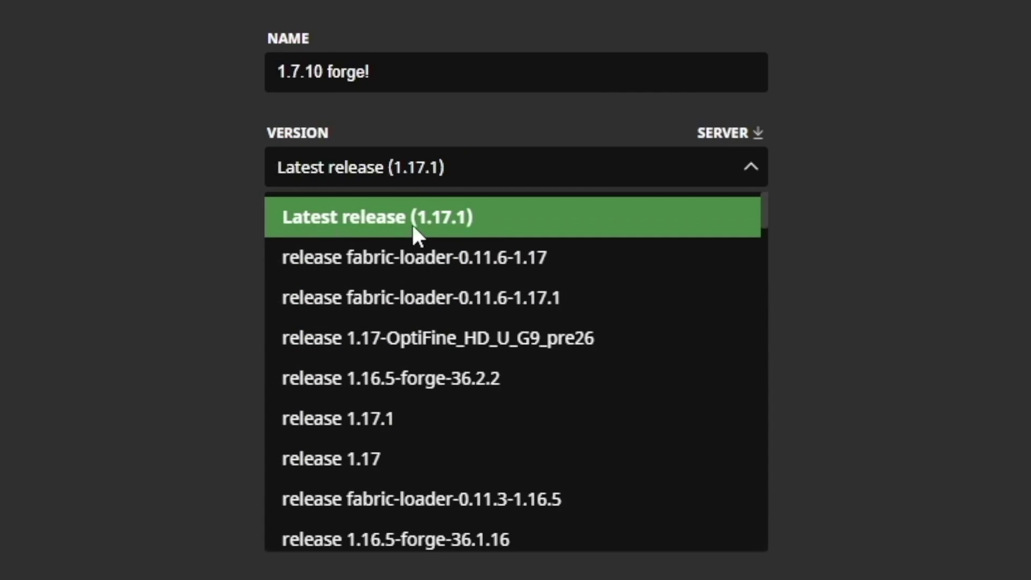
scroll(423, 350, "down", 20)
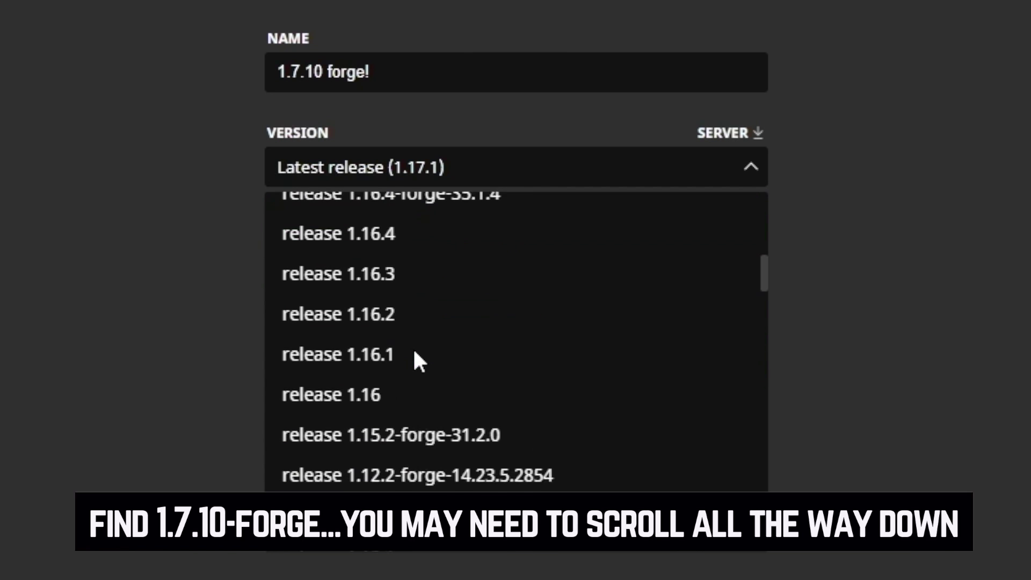
scroll(413, 346, "down", 5)
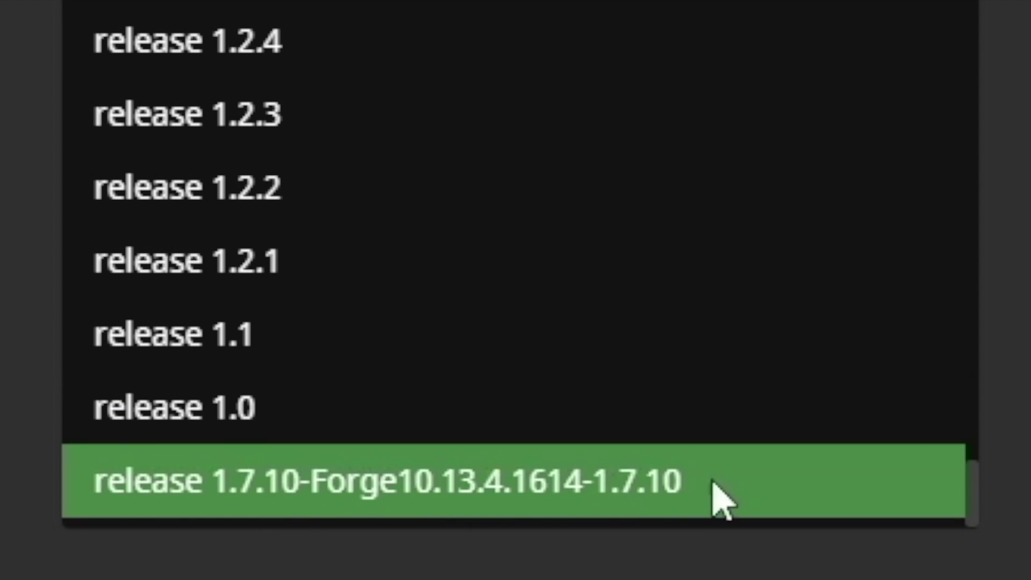
scroll(295, 138, "up", 15)
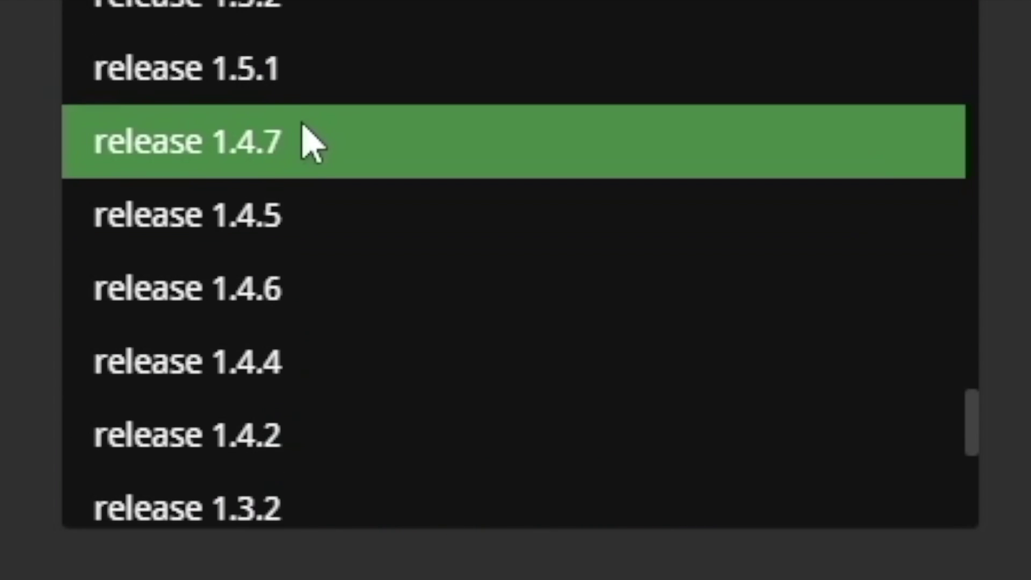
scroll(299, 76, "down", 15)
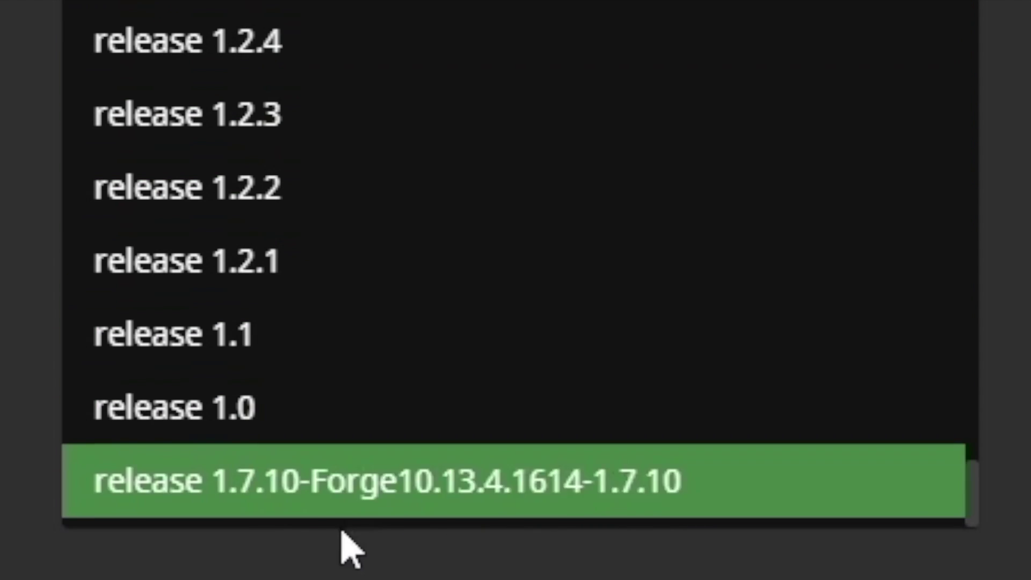
left_click(367, 488)
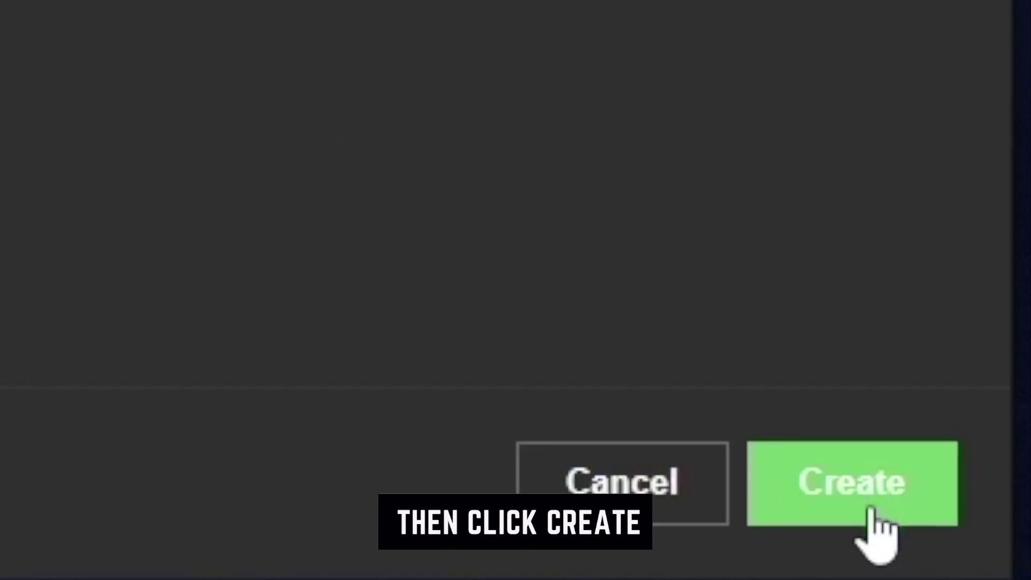
left_click(963, 531)
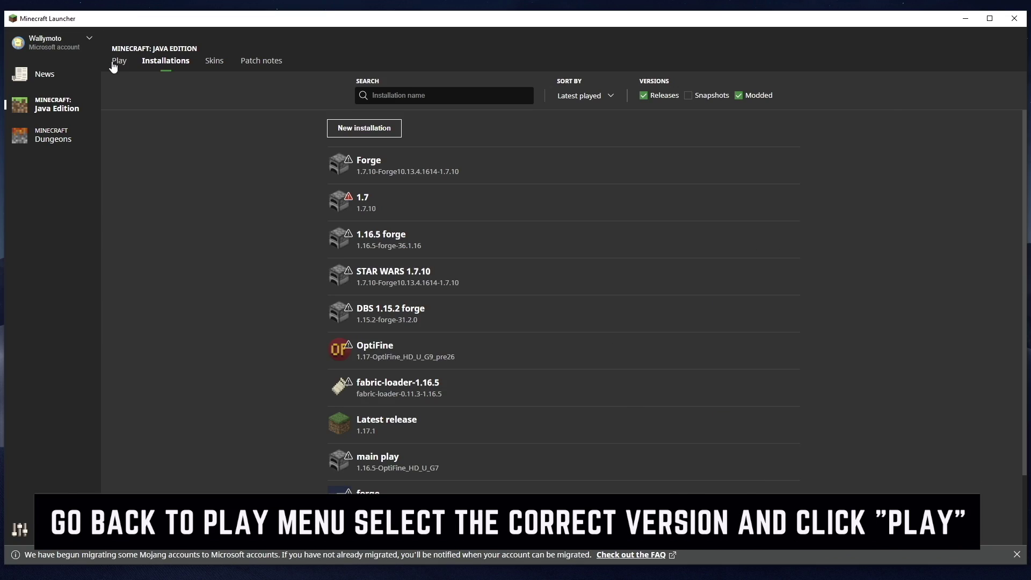
left_click(116, 62)
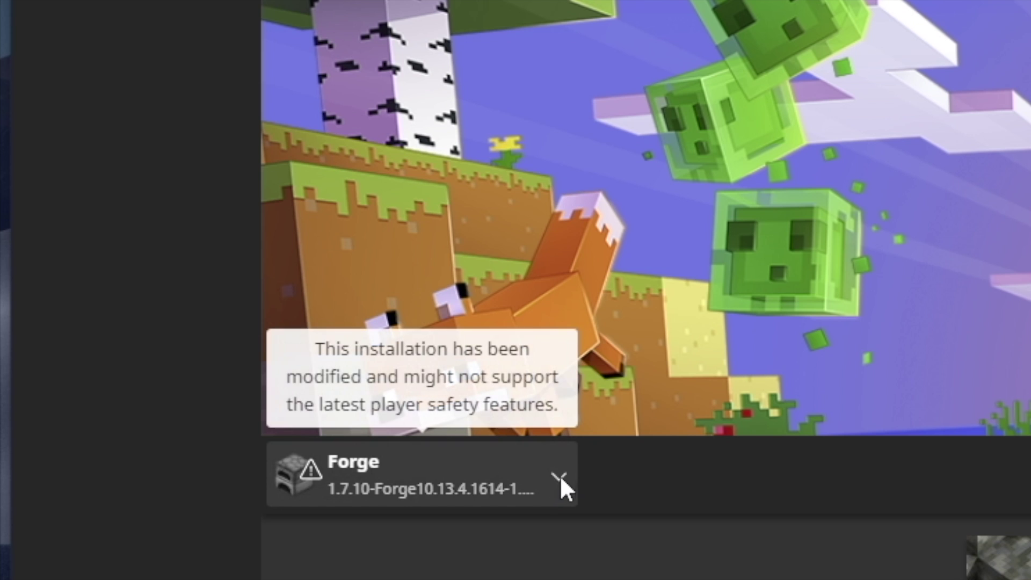
Select the '1.7.10 forge!' installation and launch it, accepting the modded-installation warning
left_click(216, 422)
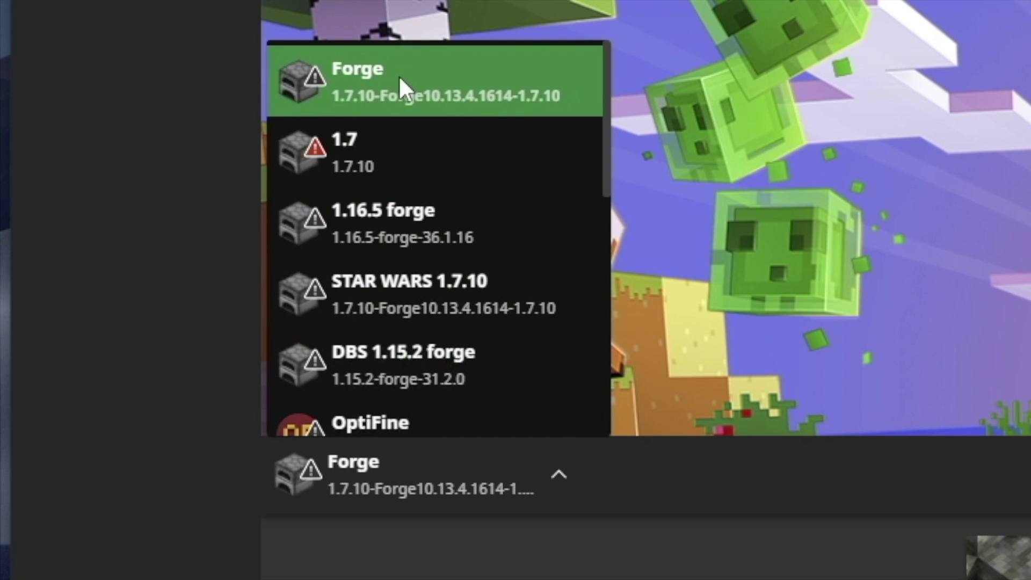
scroll(411, 230, "down", 5)
scroll(420, 297, "down", 3)
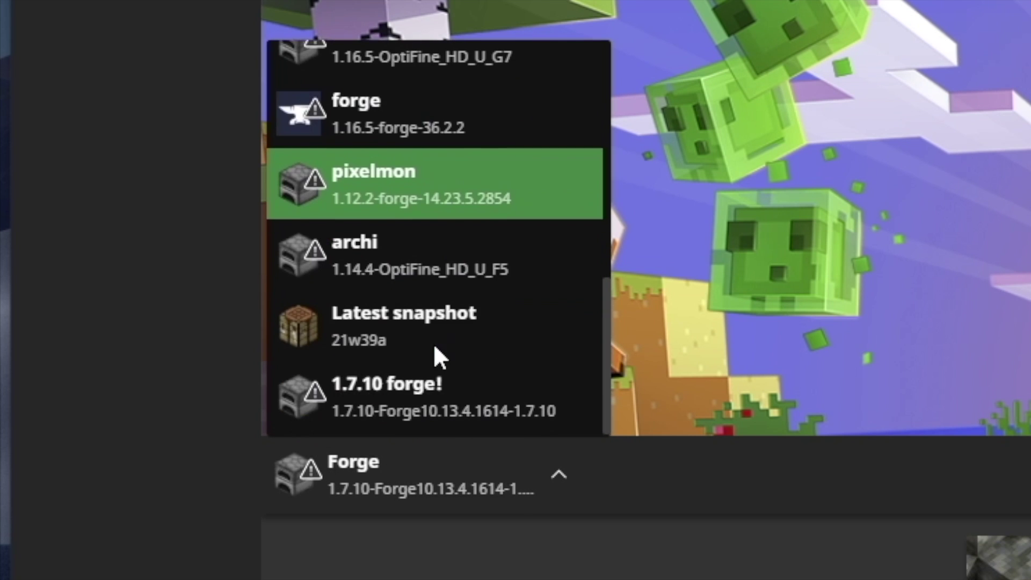
left_click(350, 388)
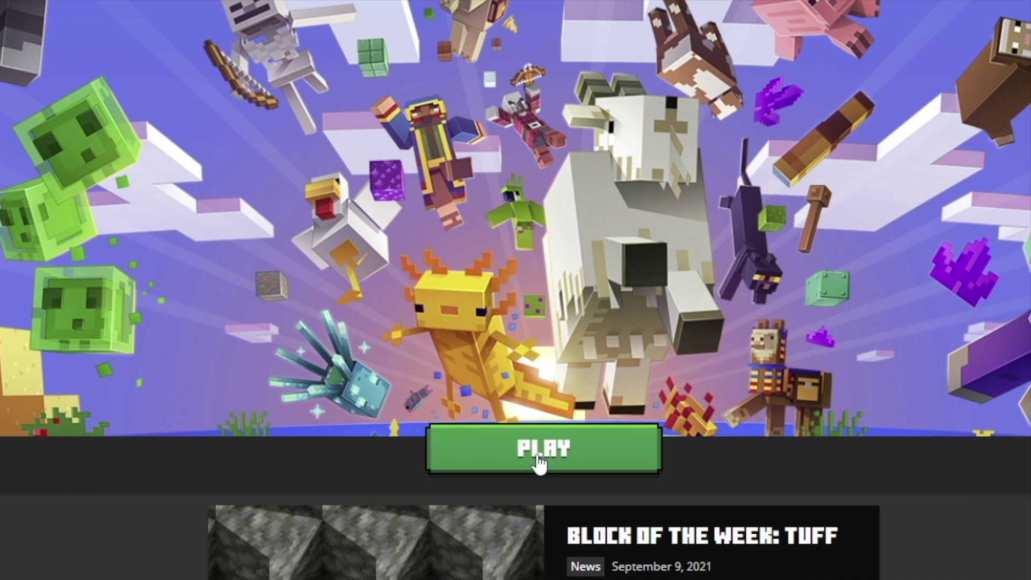
left_click(559, 451)
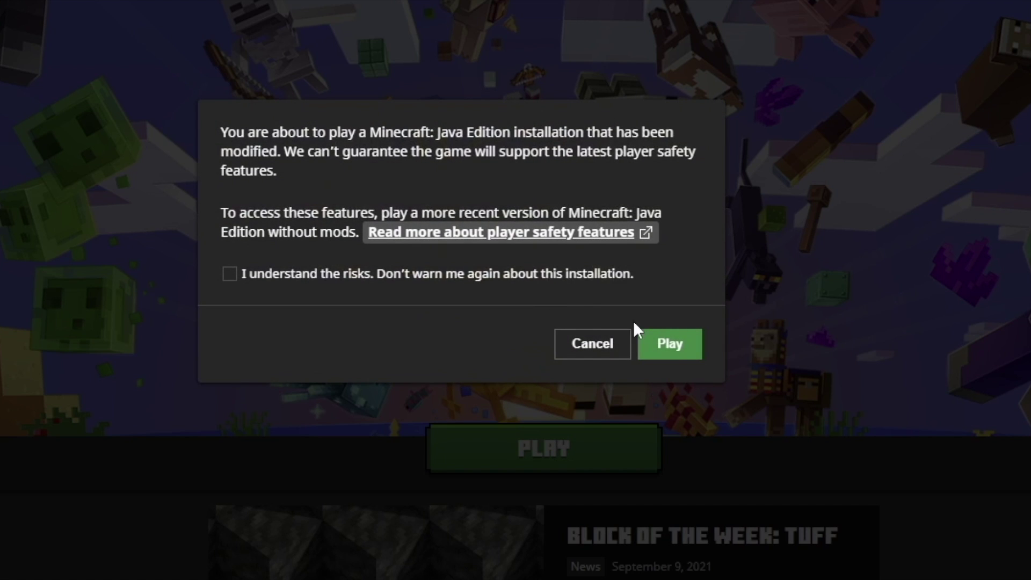
left_click(671, 344)
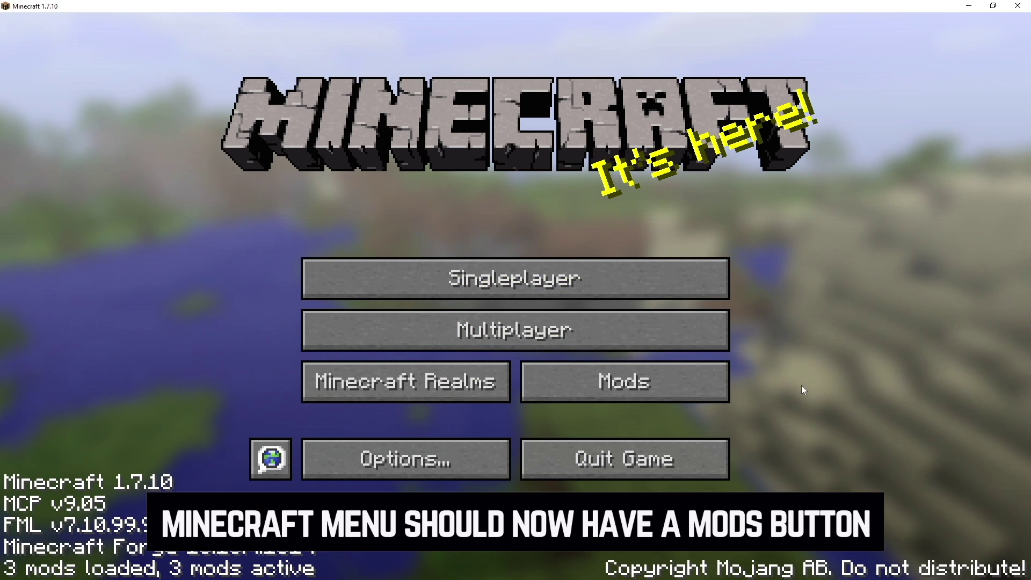
Check the Mod List for Coder Pack 9.05, Forge Mod Loader 7.10.99.99 and Forge 10.13.4.1614
left_click(624, 388)
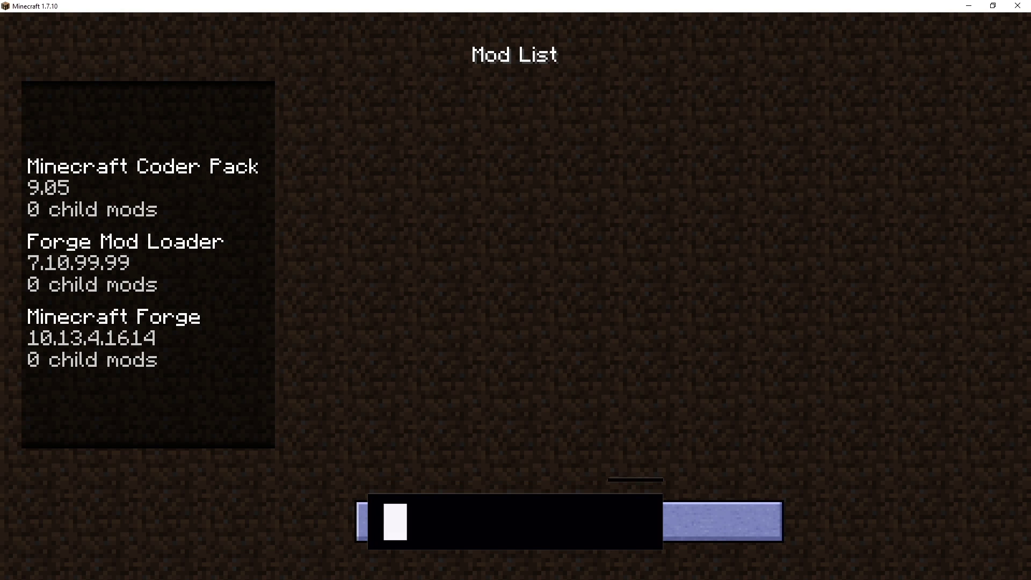
left_click(569, 521)
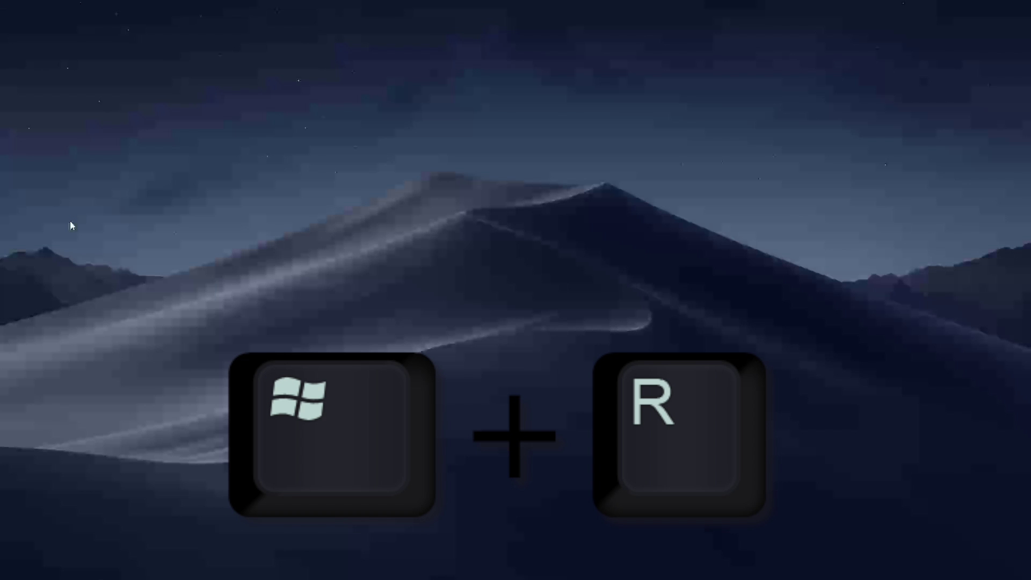
Move the NarutoC, JRMCore and JBRA-Client jars into the .minecraft mods folder
key("super+r")
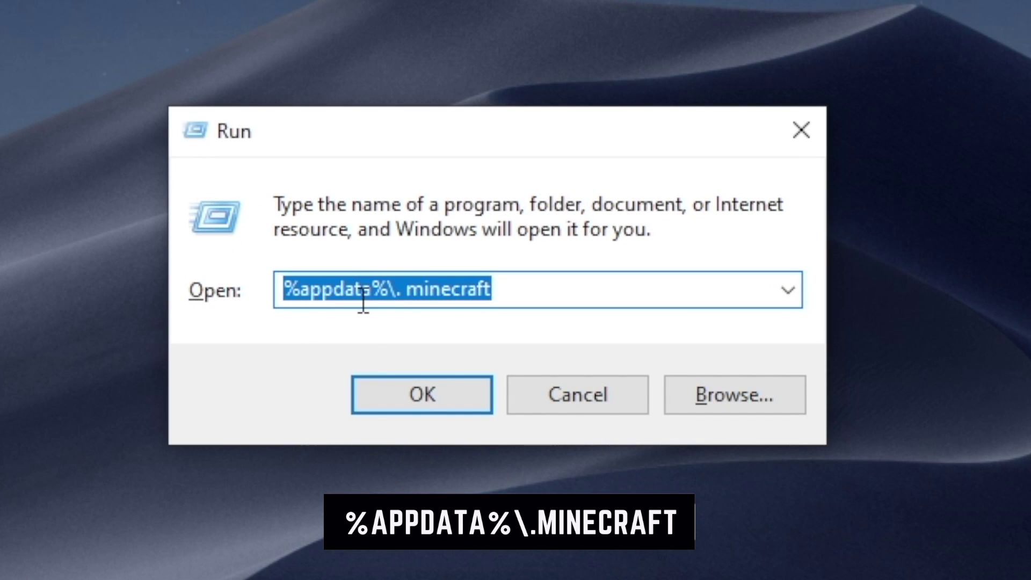
left_click(414, 395)
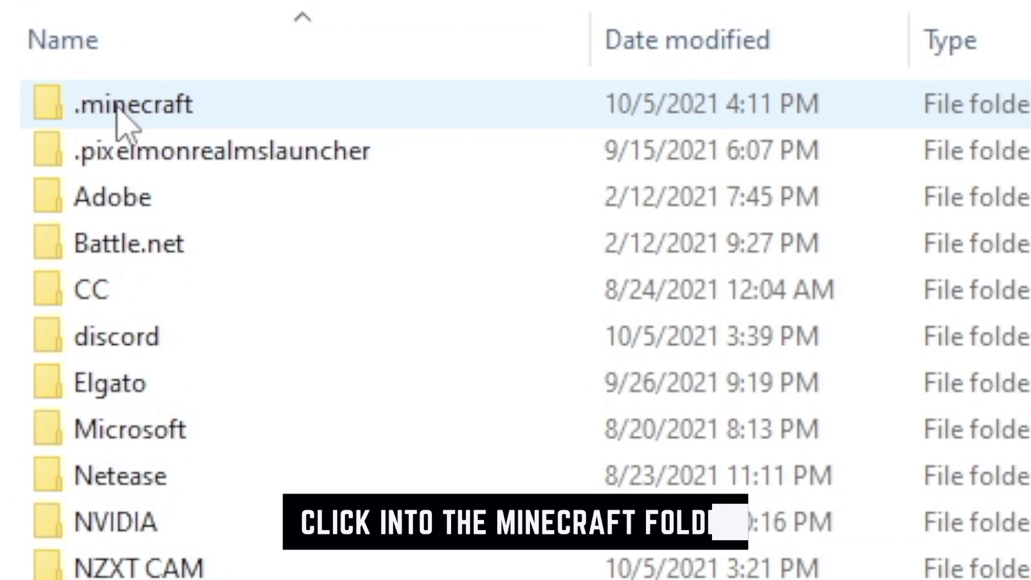
double_click(143, 118)
scroll(134, 290, "down", 4)
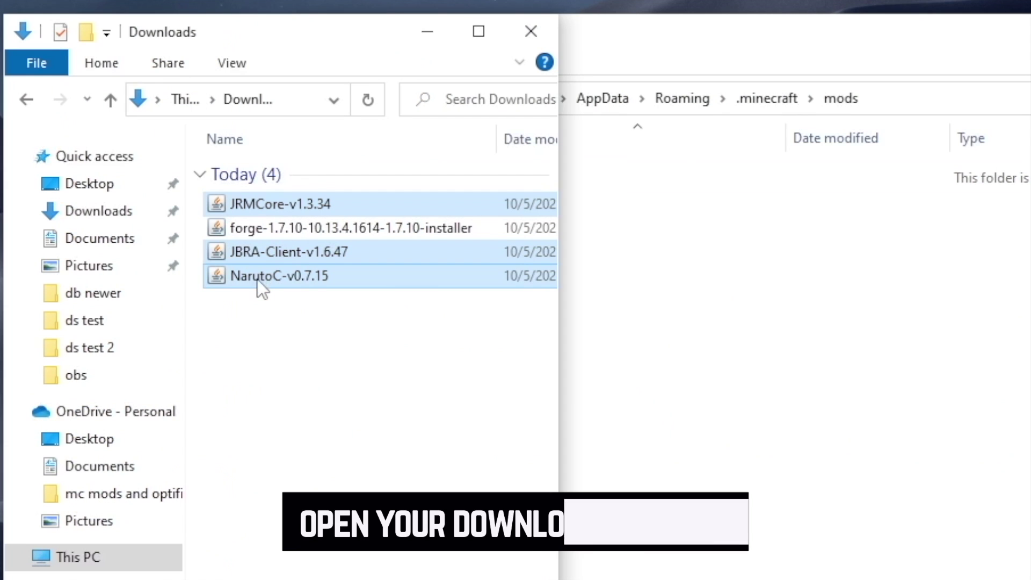
left_click_drag(259, 275, 774, 322)
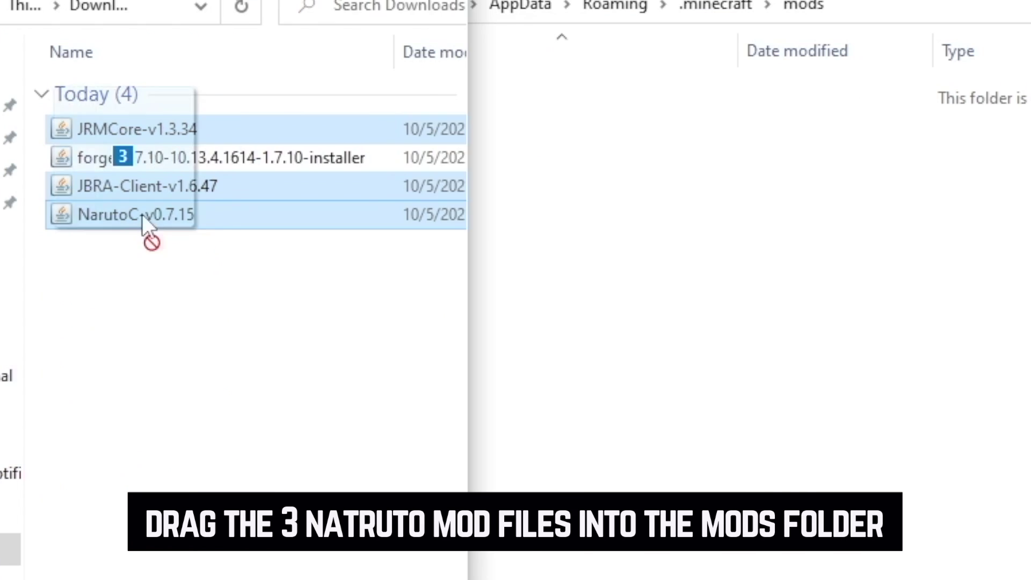
left_click_drag(724, 270, 722, 272)
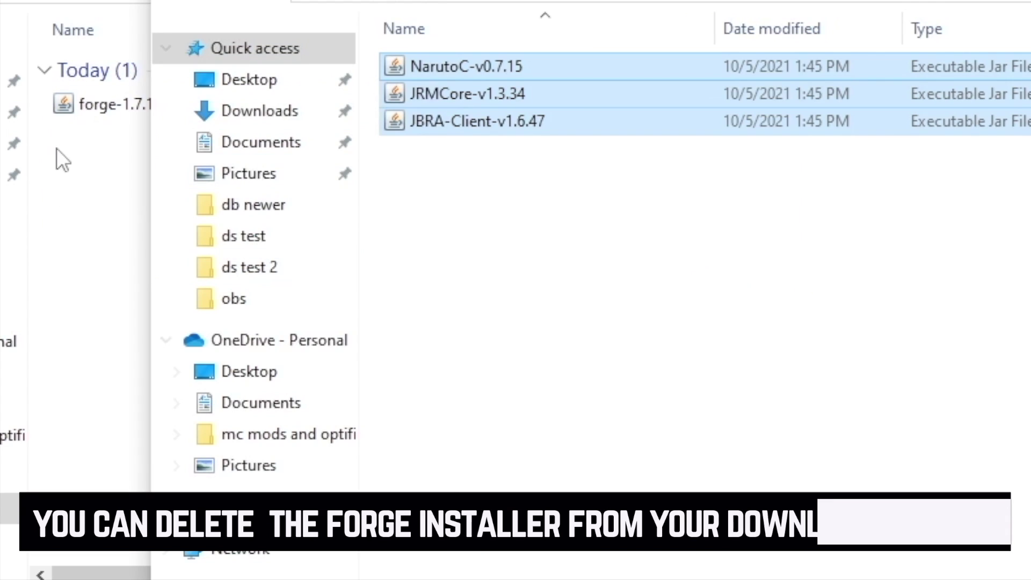
Delete the Forge installer from the Downloads folder
left_click(103, 115)
key("Delete")
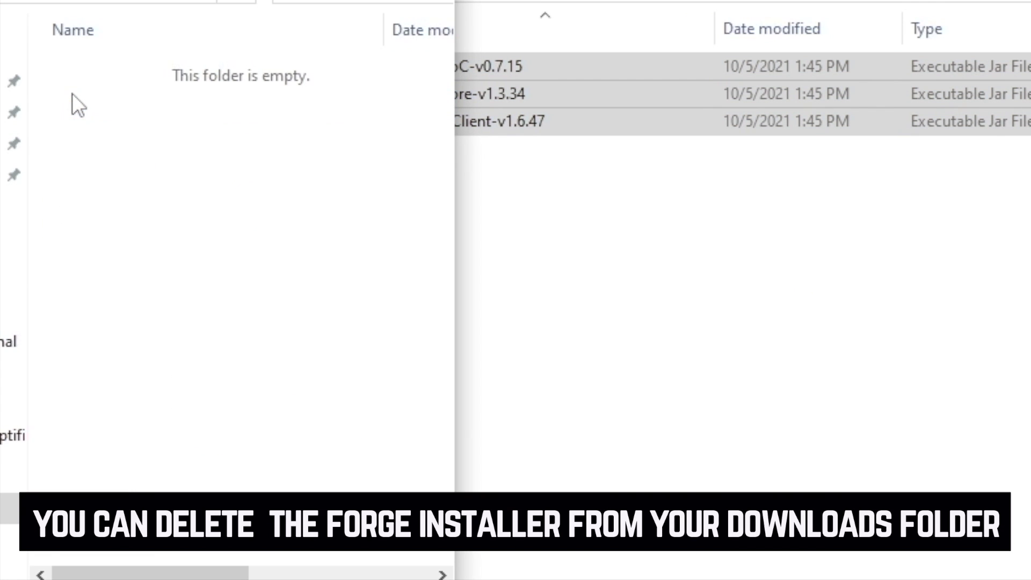
left_click(525, 299)
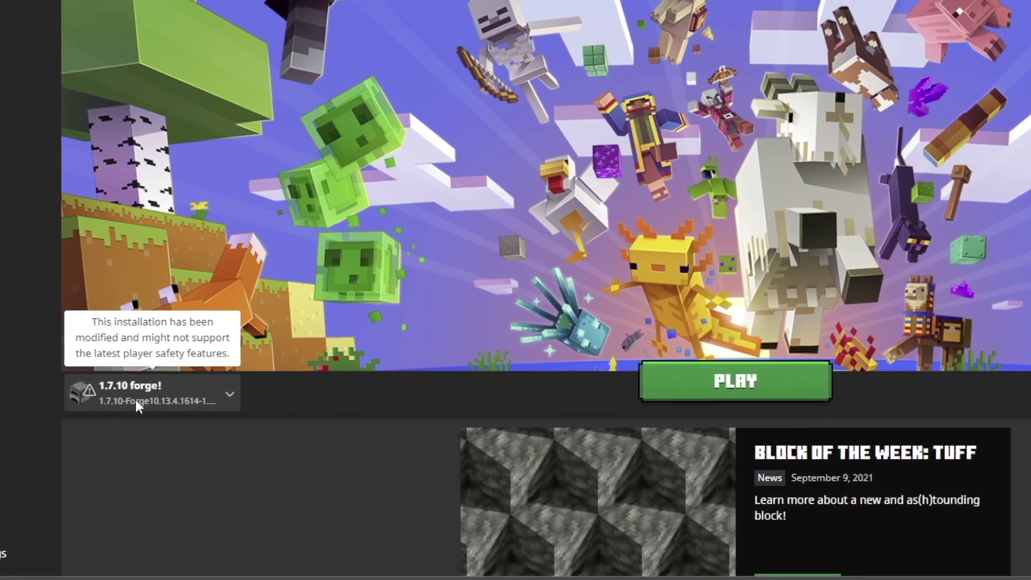
Relaunch the game and confirm Naruto C 0.7.15 appears in the Mod List
left_click(891, 369)
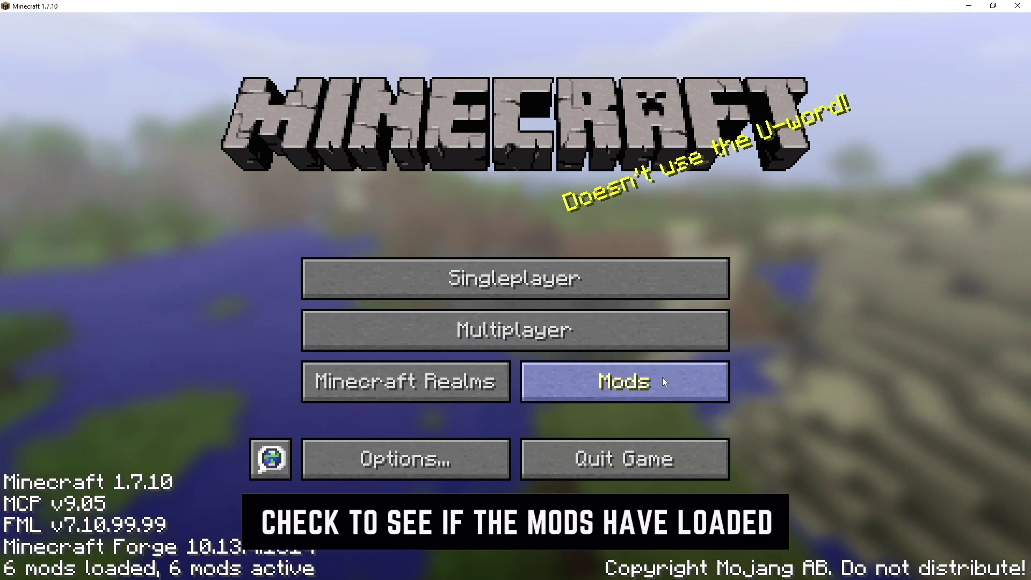
left_click(664, 379)
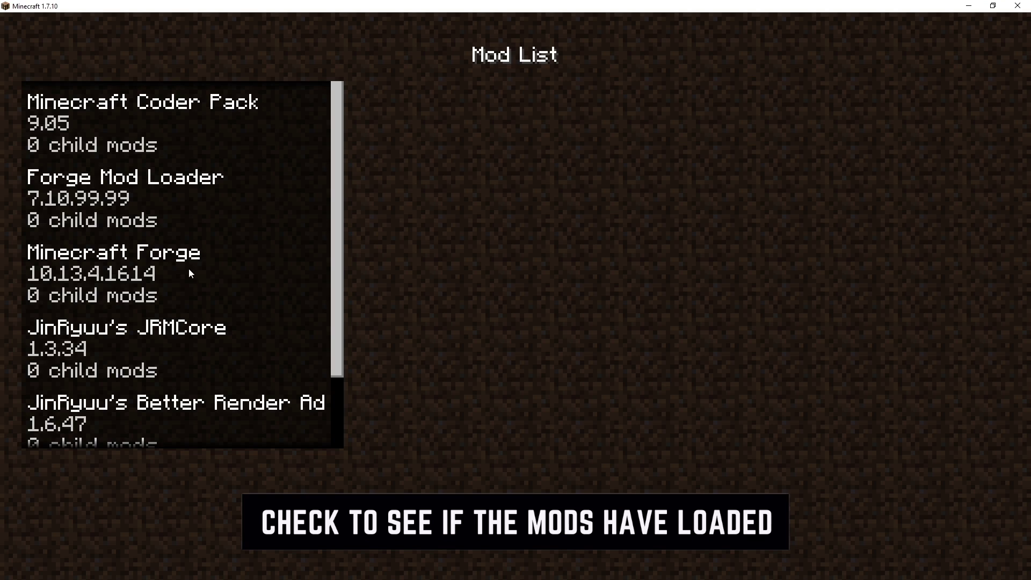
scroll(153, 246, "down", 2)
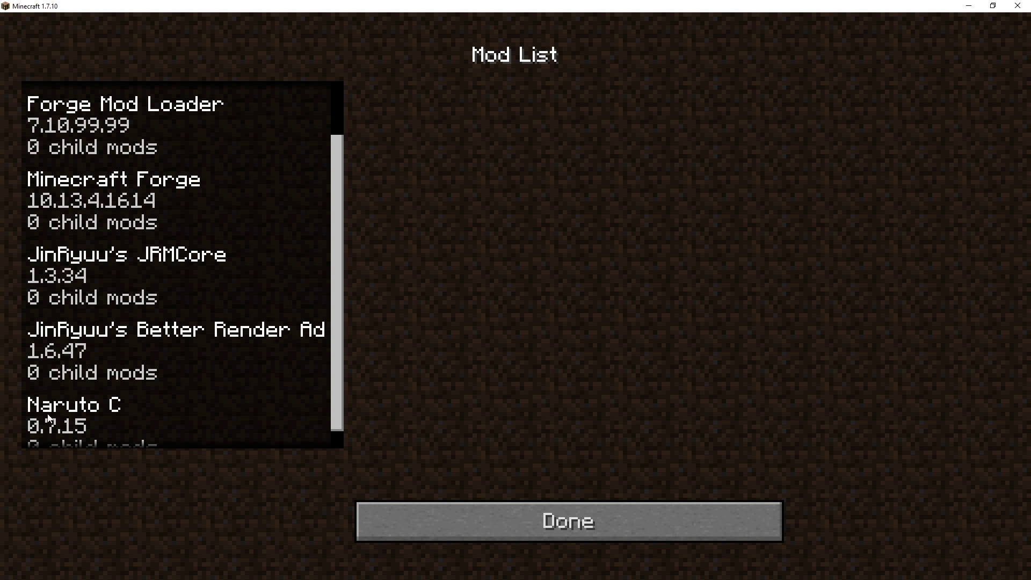
Create a singleplayer world named 'naruto', then close the game when it stalls
left_click(519, 523)
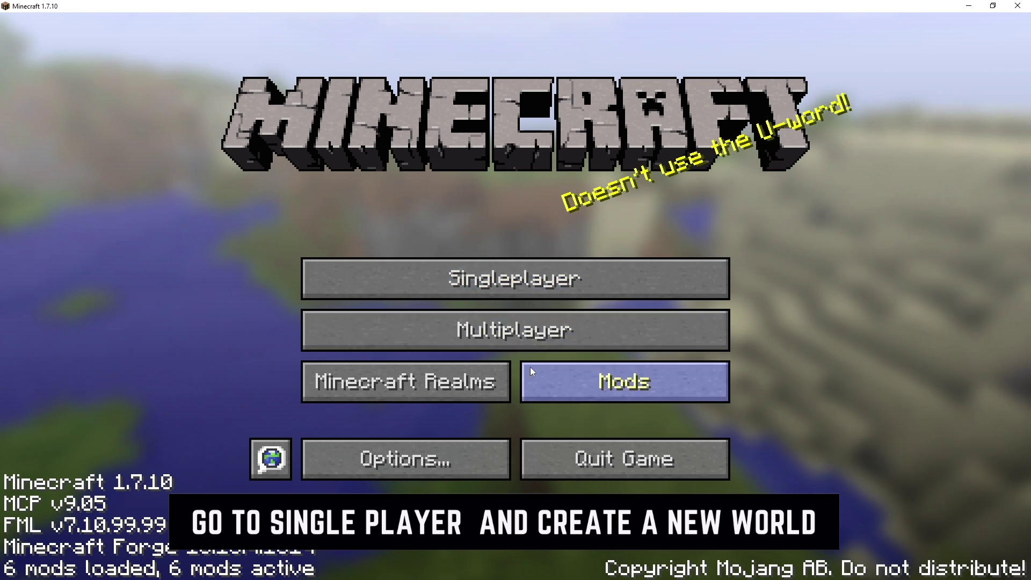
left_click(512, 288)
left_click(679, 487)
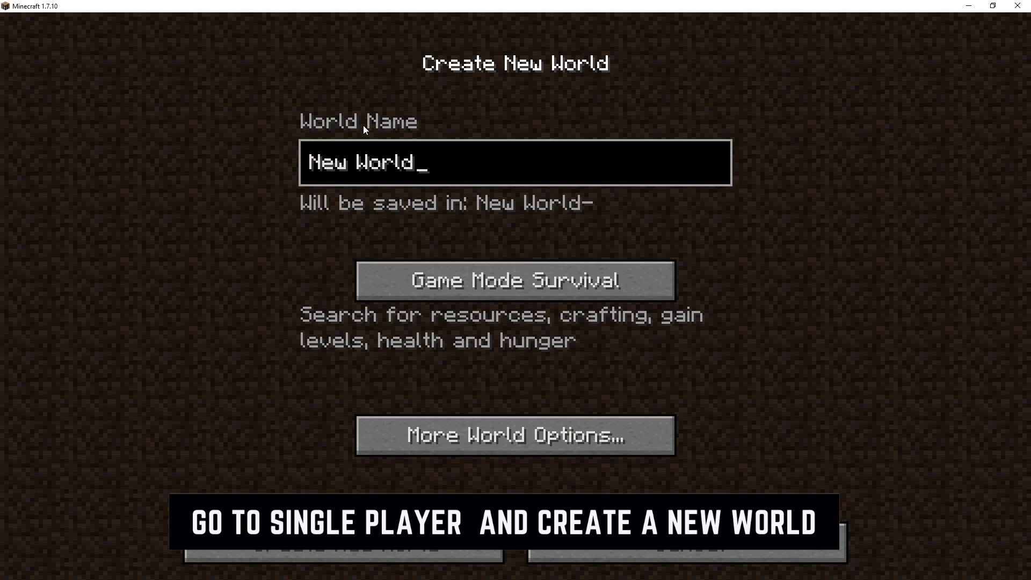
key("BackSpace")
key("BackSpace")
key("BackSpace")
key("BackSpace")
key("BackSpace")
key("BackSpace")
key("BackSpace")
key("BackSpace")
key("BackSpace")
type("naruto")
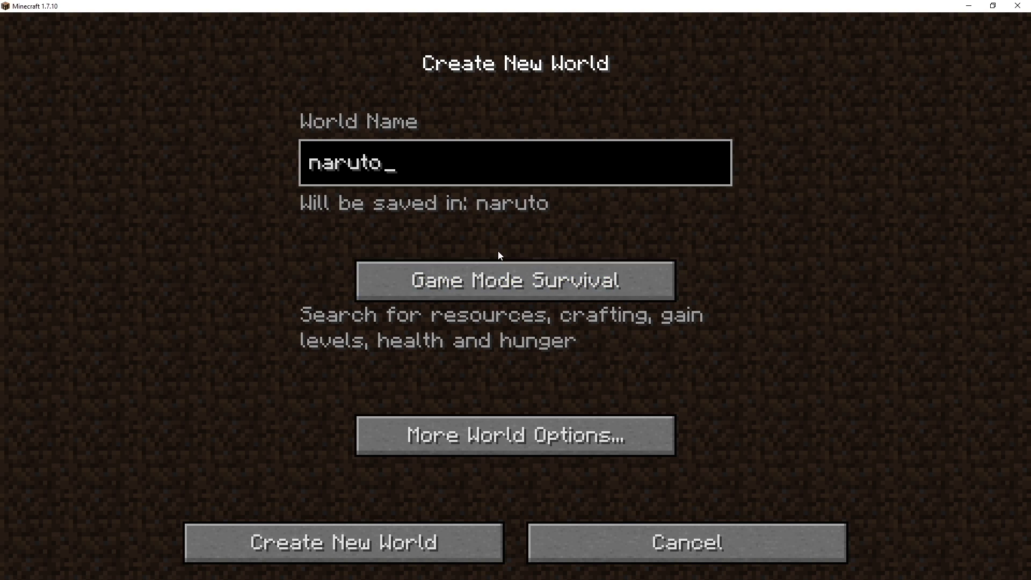
left_click(373, 546)
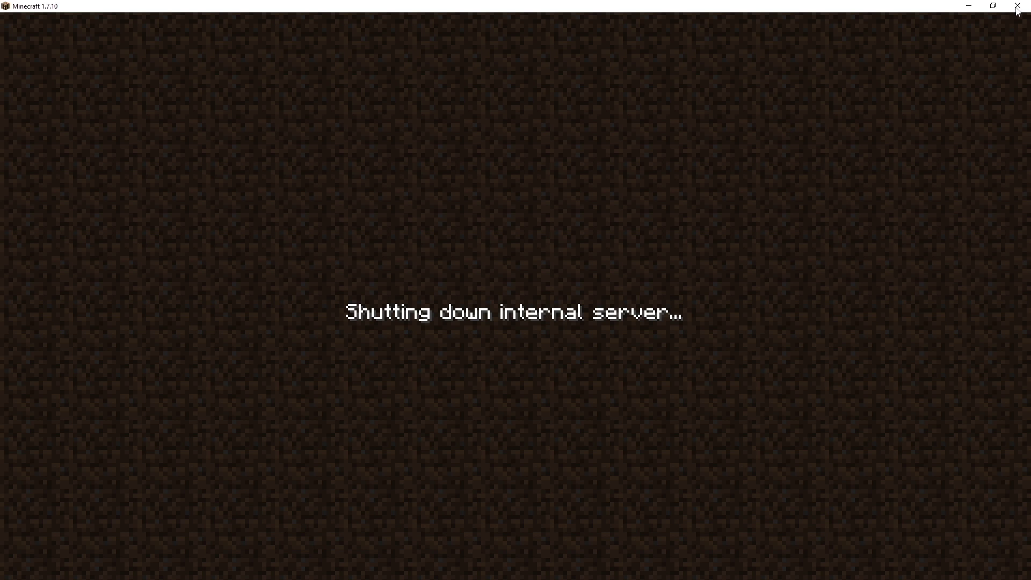
left_click(1017, 6)
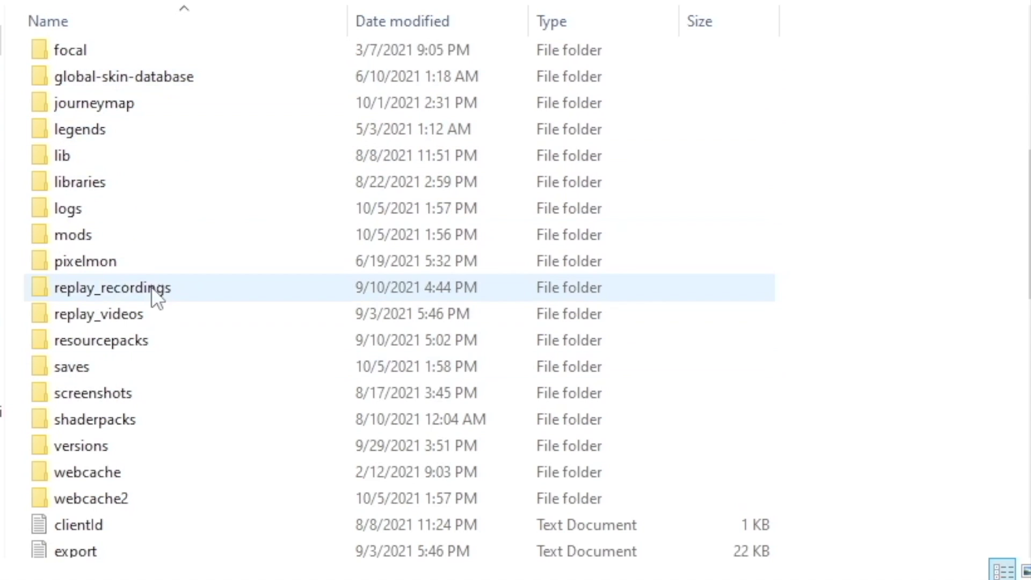
Delete the 'options' file from .minecraft, keeping optionsof and optionsshaders
scroll(150, 294, "down", 4)
scroll(121, 286, "down", 4)
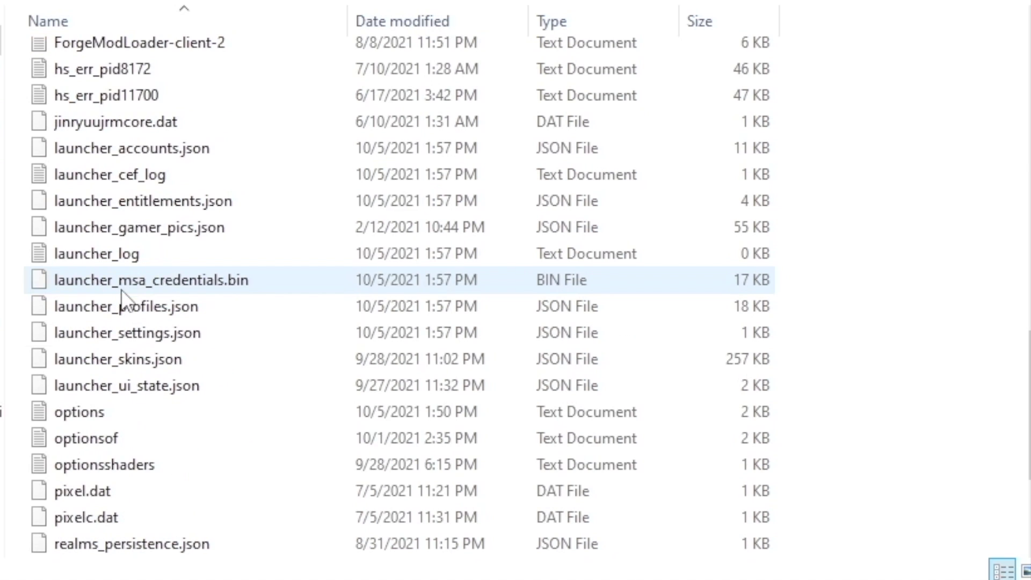
left_click(101, 410)
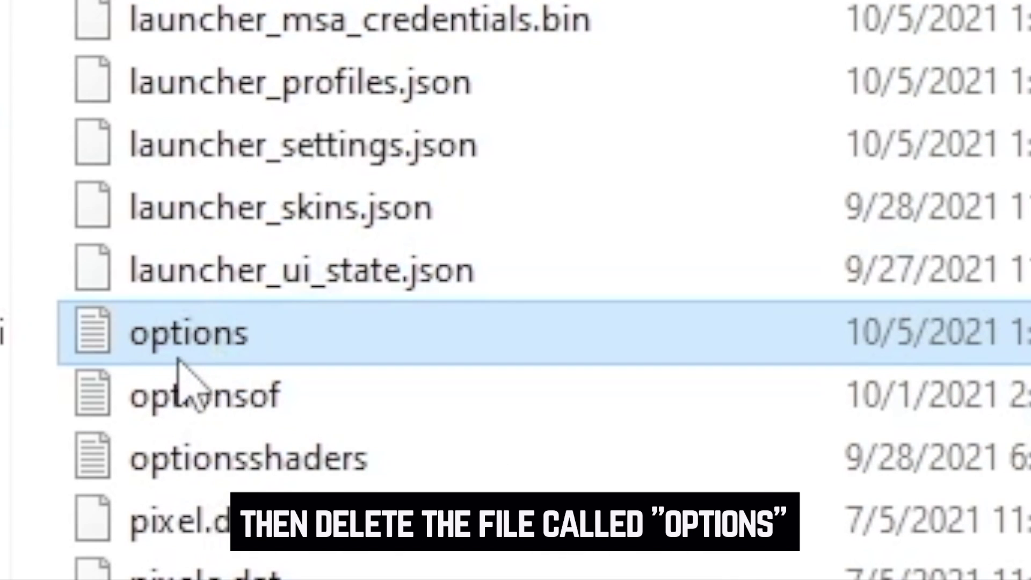
key("Delete")
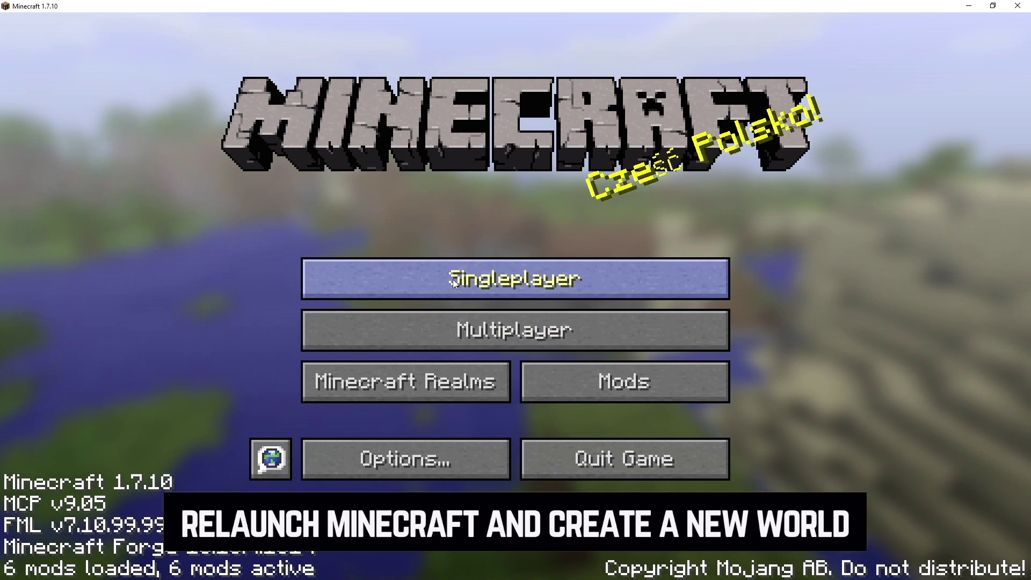
Delete the old 'naruto' world from the Singleplayer list
left_click(371, 276)
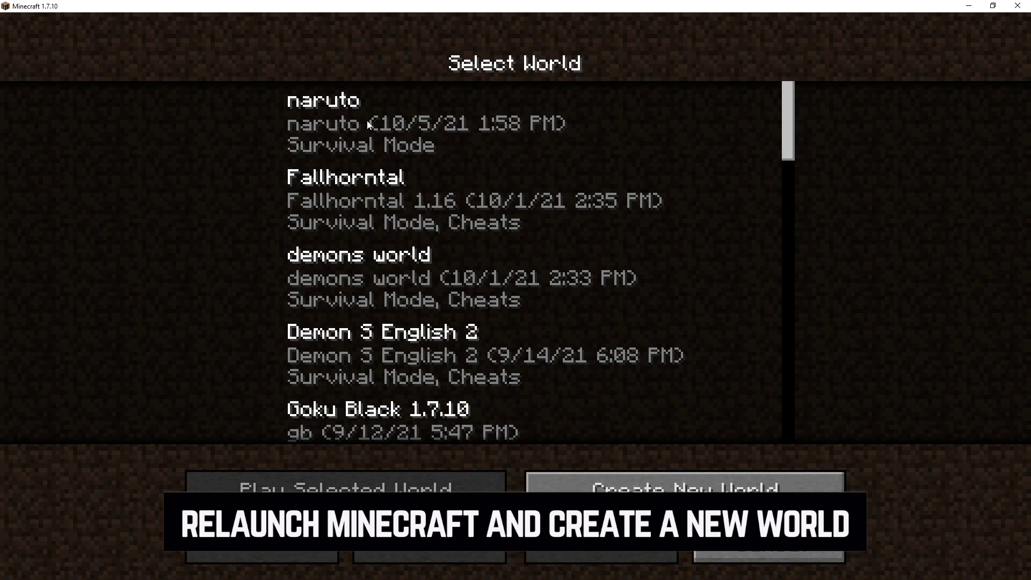
left_click(337, 126)
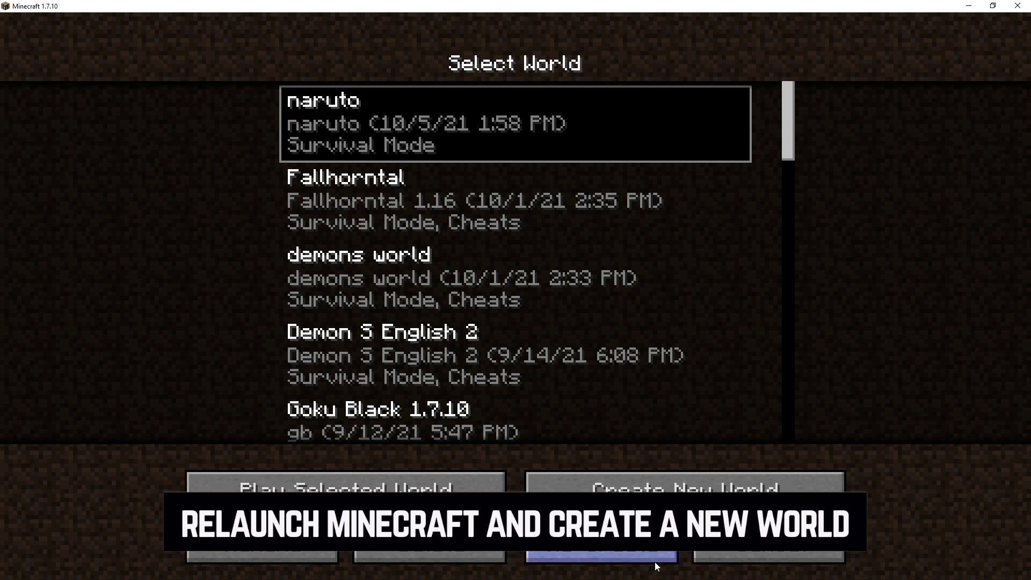
left_click(433, 540)
left_click(411, 352)
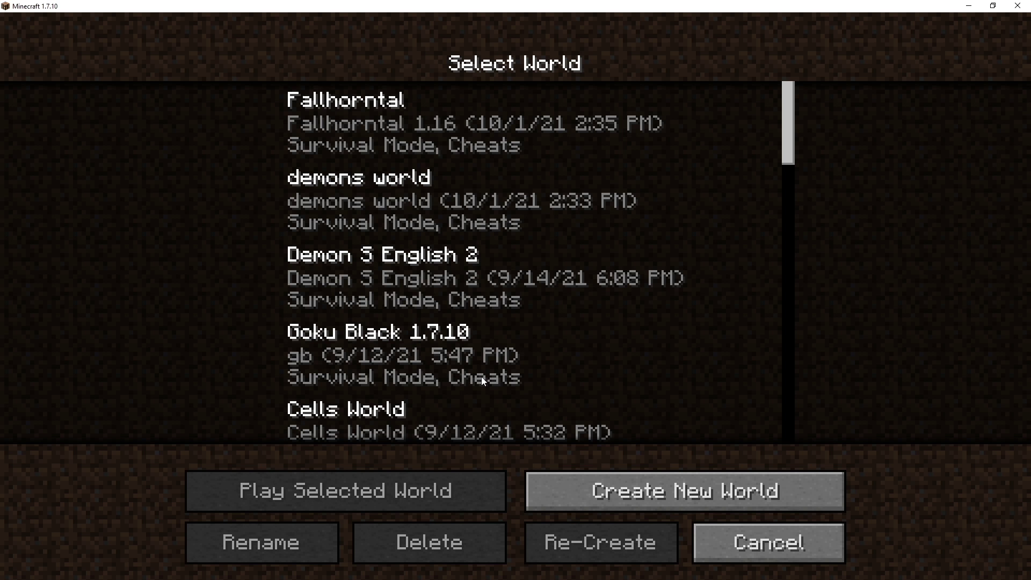
Create a fresh world named 'naruto' and enter it
left_click(639, 497)
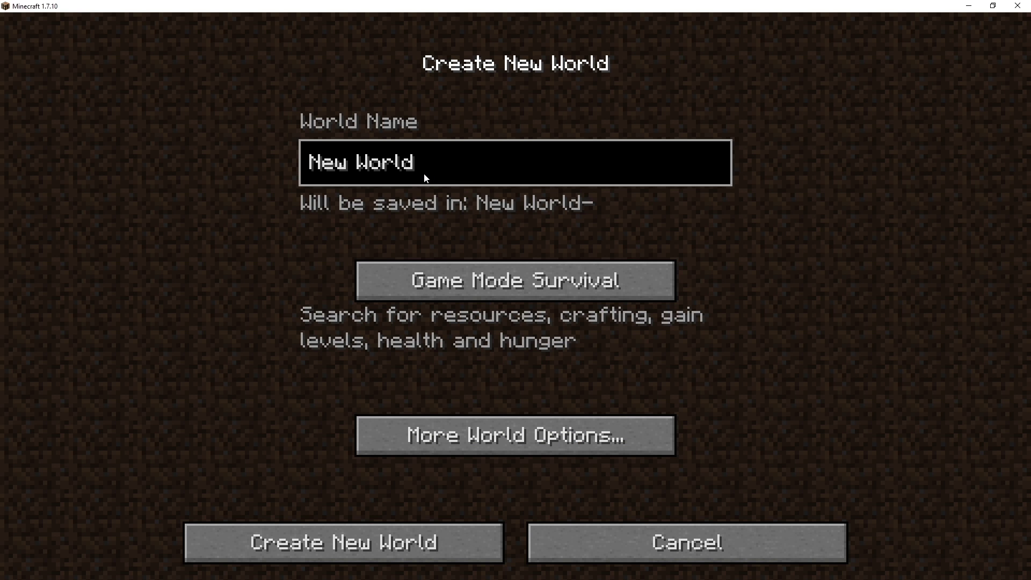
key("ctrl+a")
type("naruto")
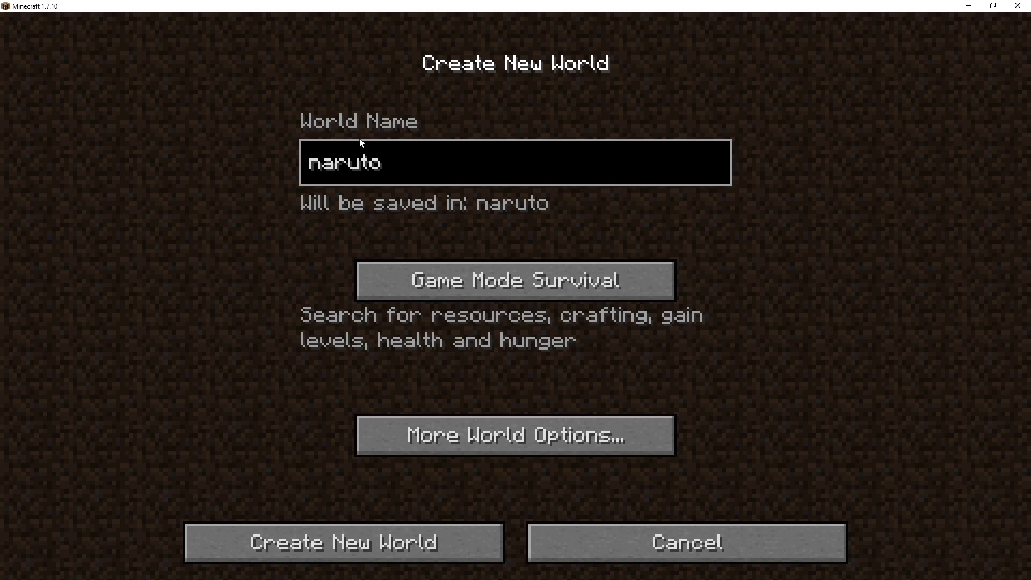
left_click(399, 544)
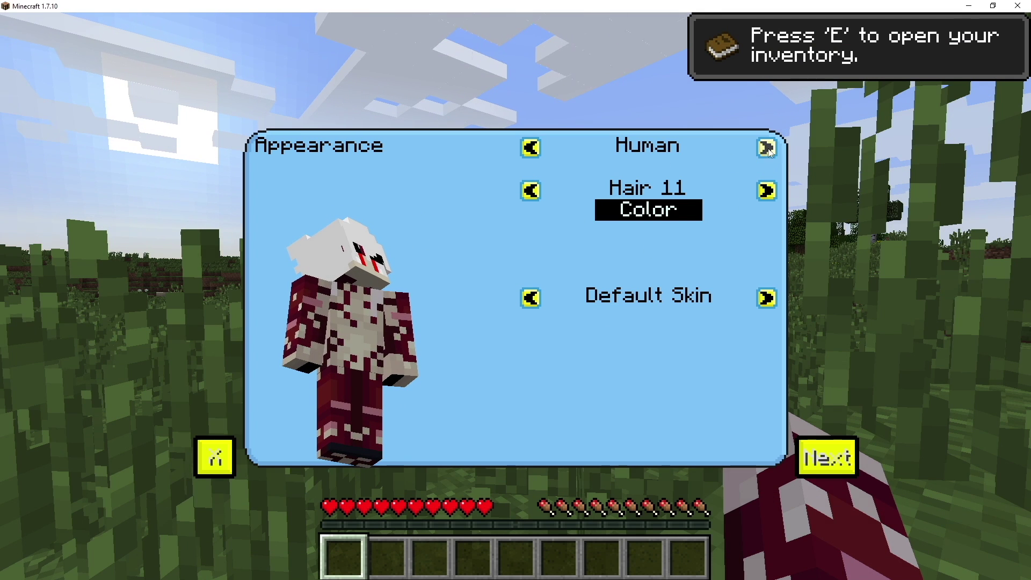
Set the character's appearance to Hair 10 with Custom Skin and continue
left_click(766, 190)
left_click(767, 190)
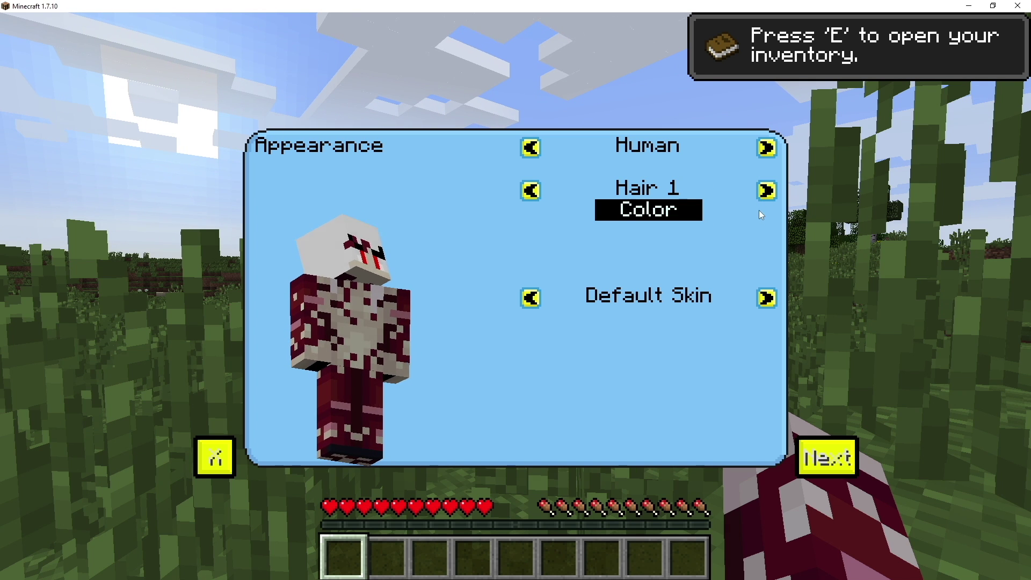
left_click(767, 190)
left_click(767, 298)
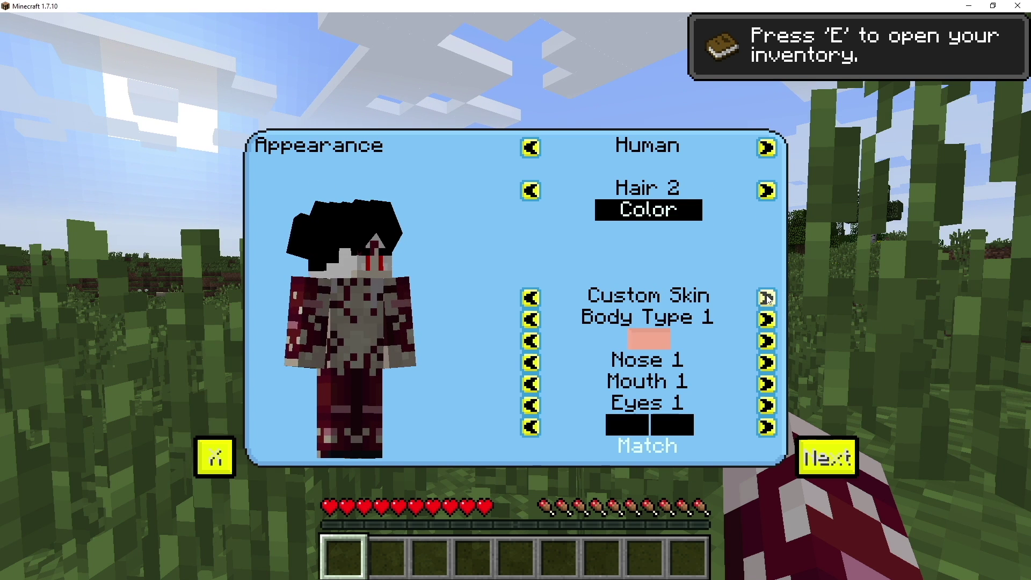
left_click(776, 193)
left_click(775, 193)
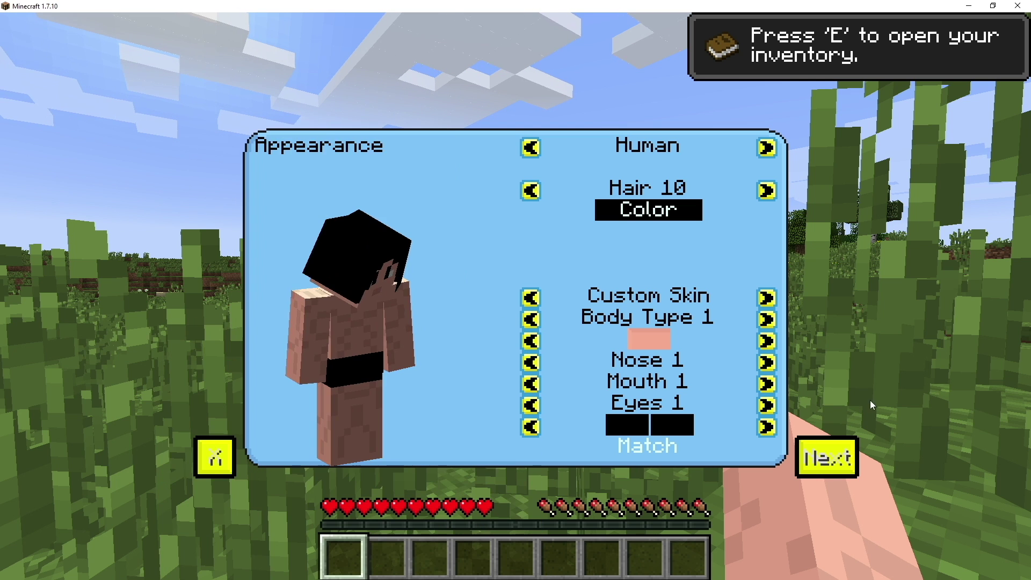
left_click(827, 458)
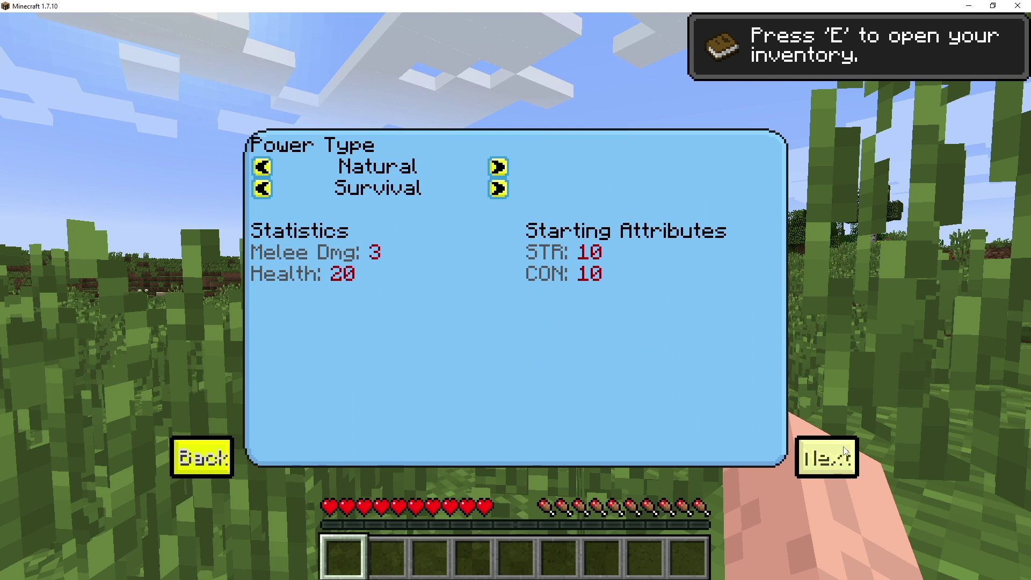
Choose Chakra power and Uchiha clan, accept the character, and view it in third person
left_click(504, 167)
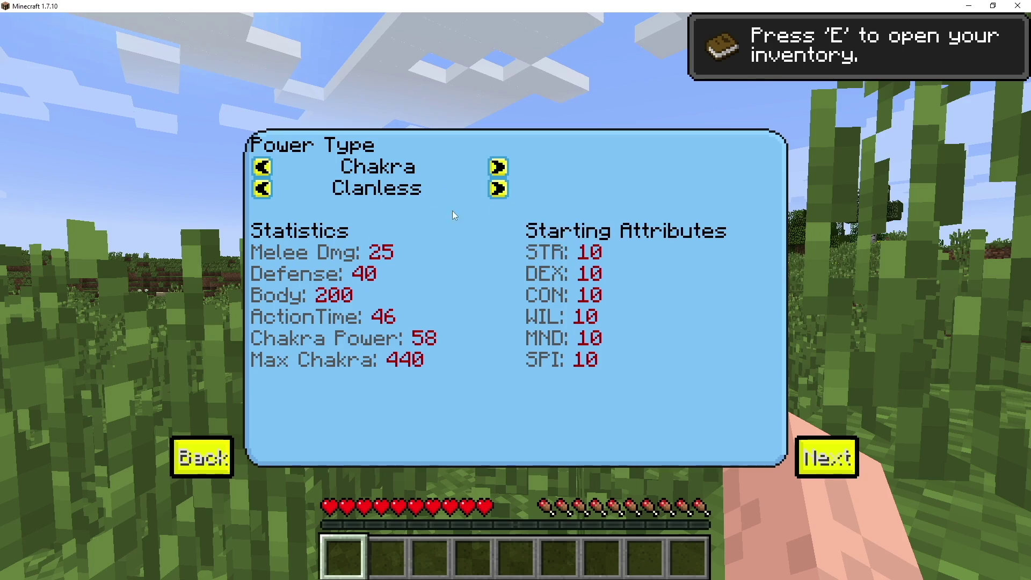
left_click(497, 189)
left_click(497, 189)
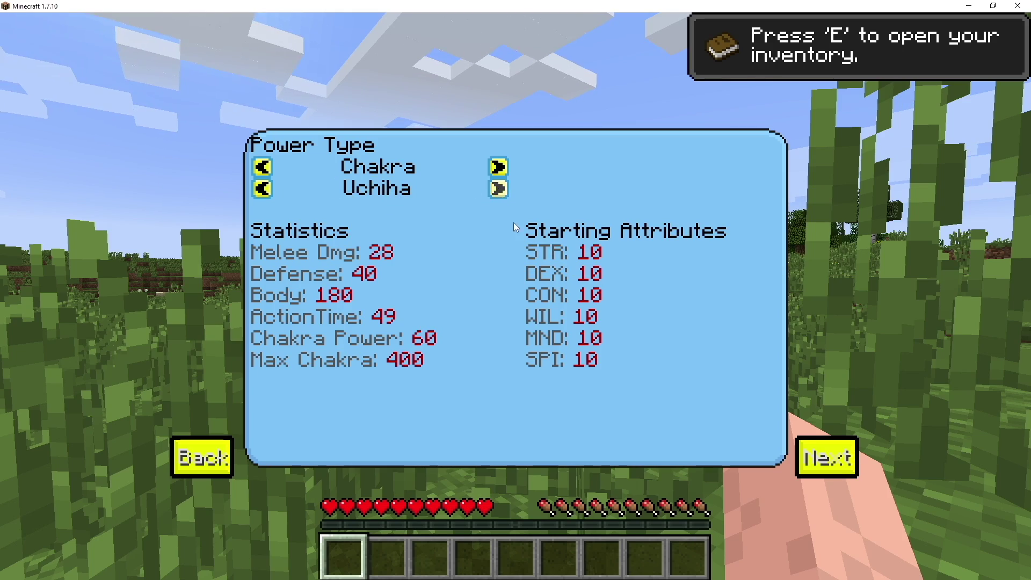
left_click(827, 457)
left_click(835, 457)
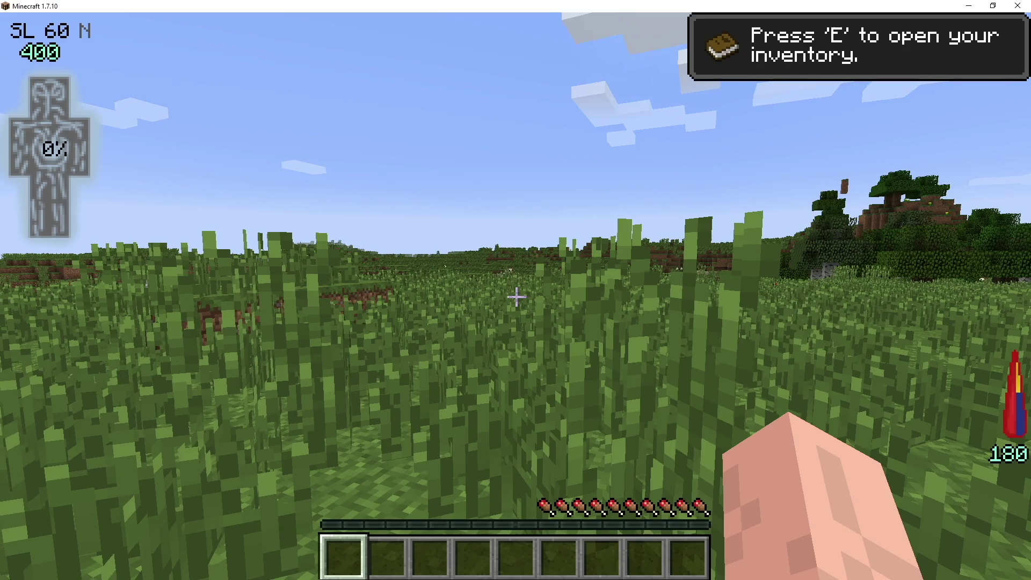
key("w")
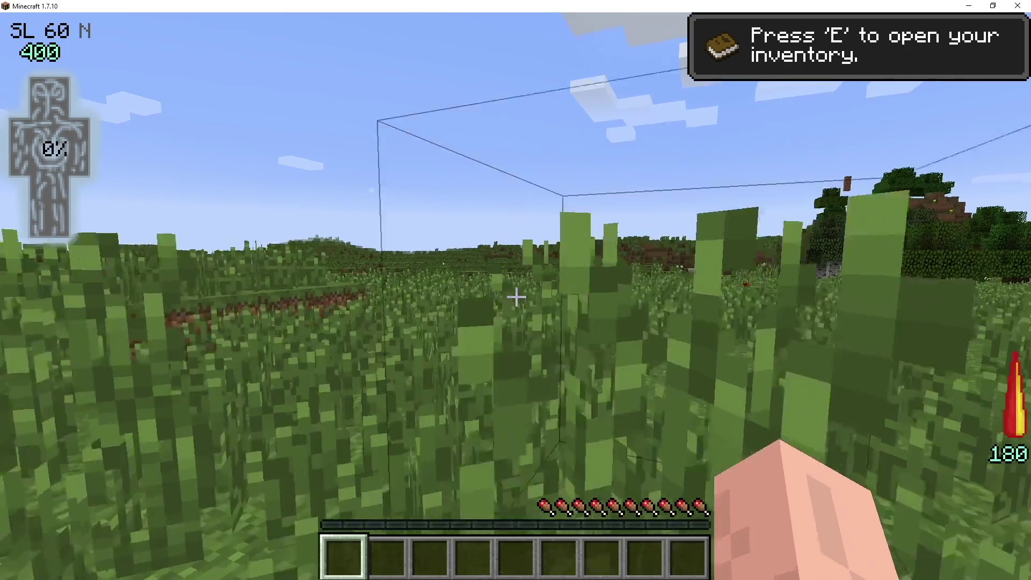
key("F5")
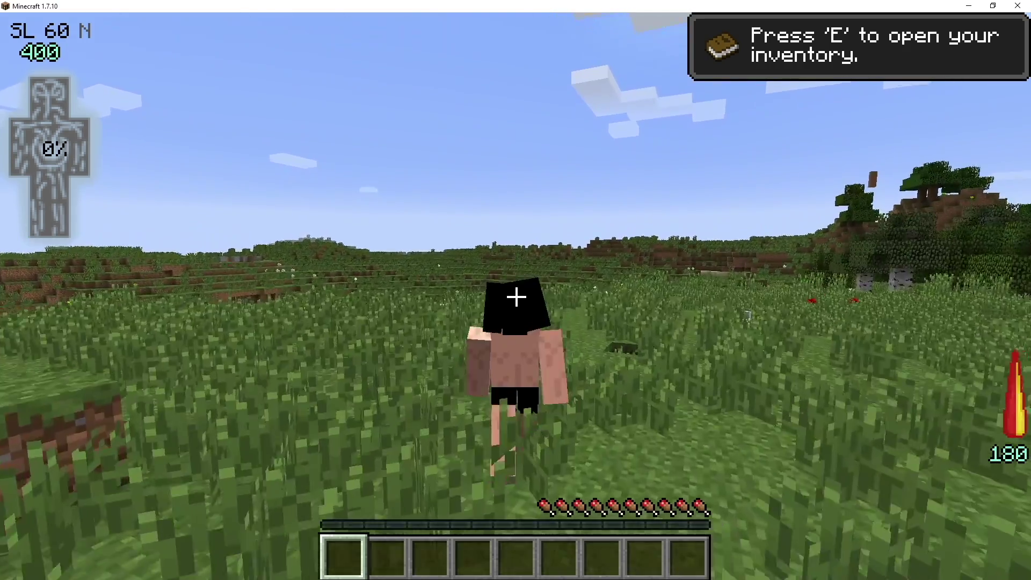